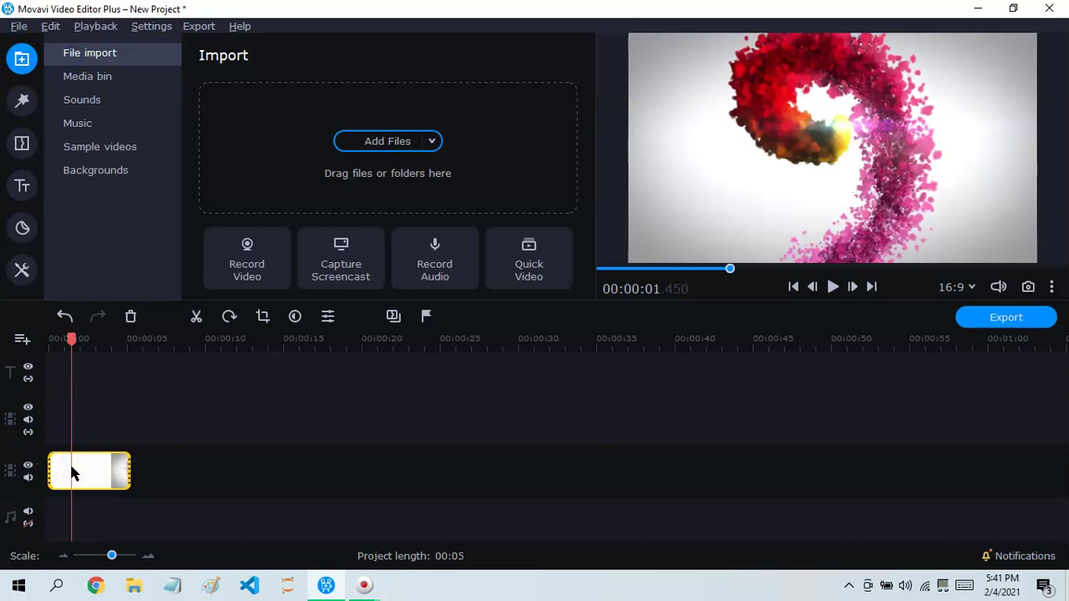
Step: Delete the old clip and place the Storm sample video on the video track
key("Delete")
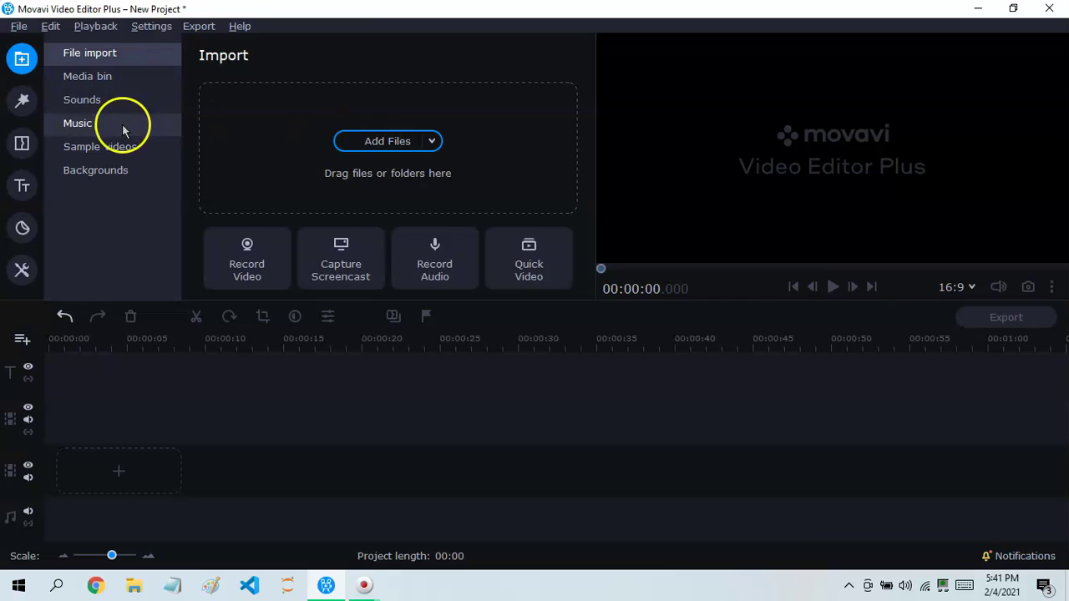
left_click(103, 157)
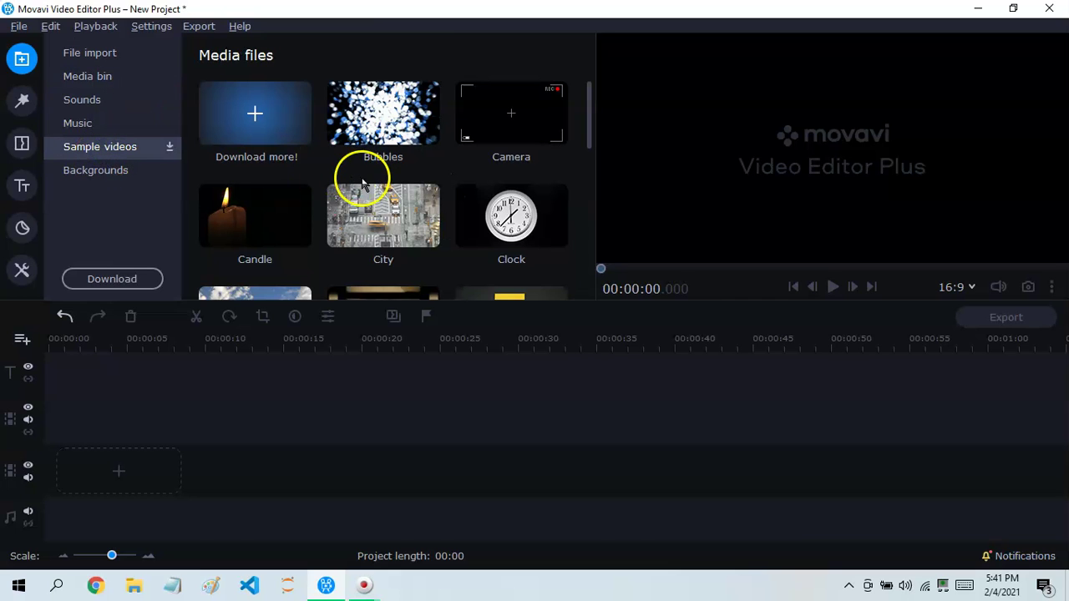
left_click_drag(590, 124, 559, 292)
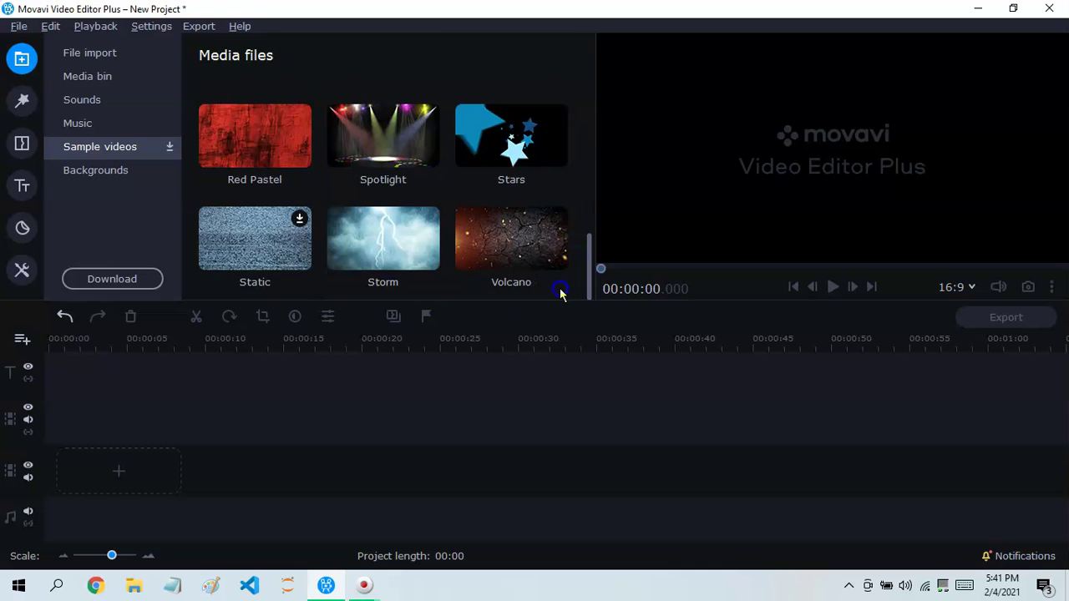
left_click_drag(417, 250, 96, 481)
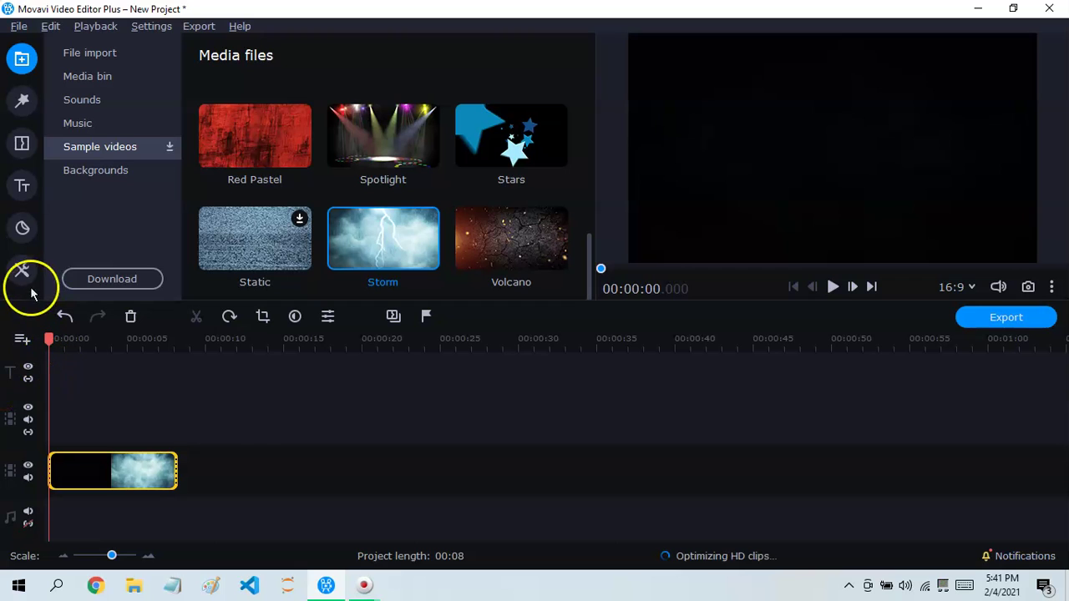
Step: Browse the Stickers, Chroma Key, Titles and Pan and Zoom panels, then return to File import
left_click(23, 228)
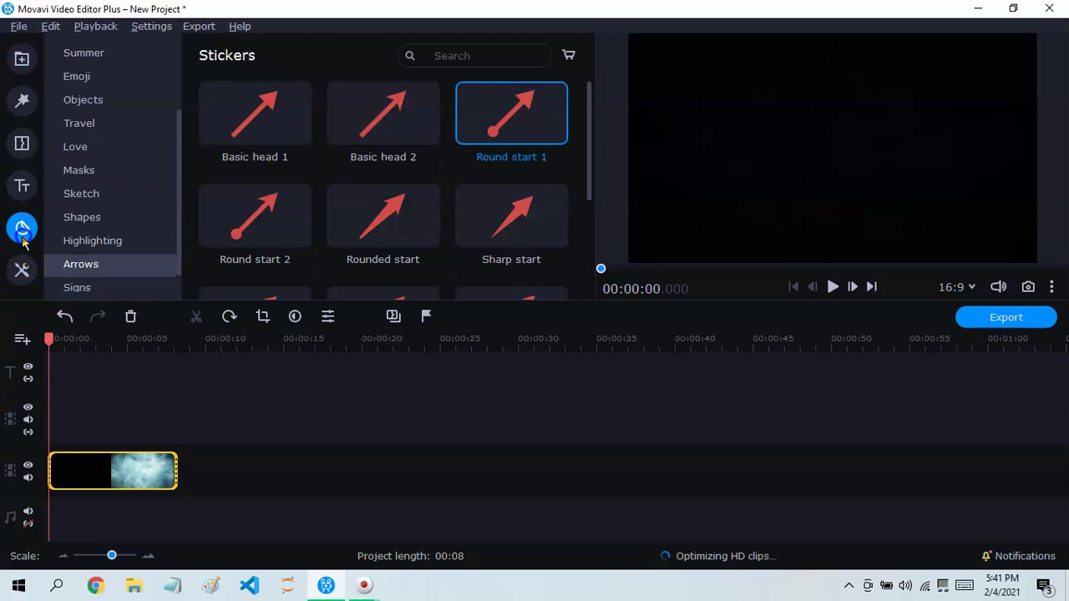
left_click(22, 270)
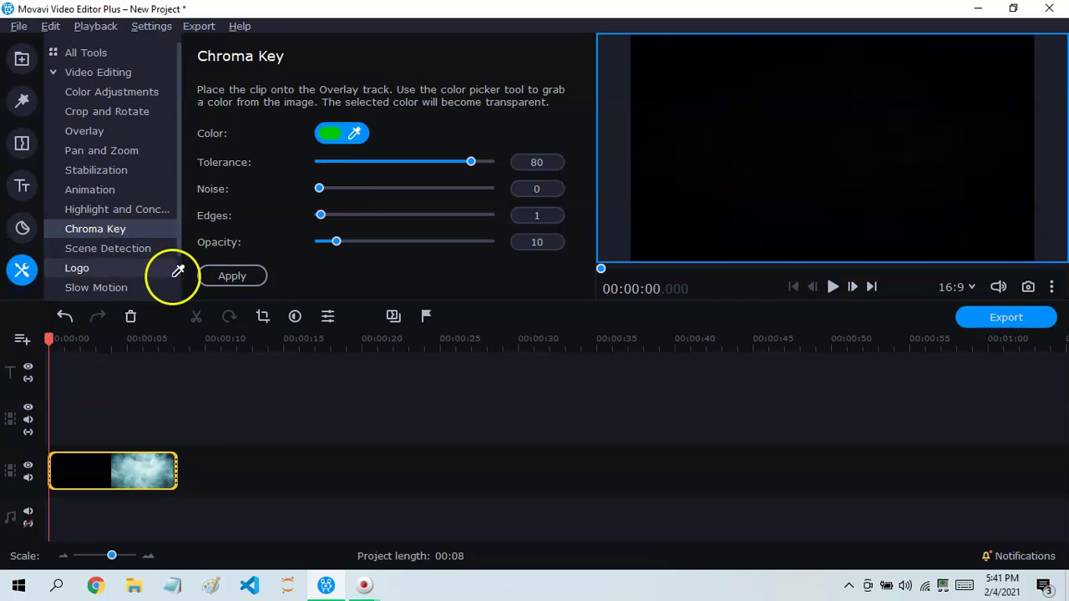
left_click(21, 186)
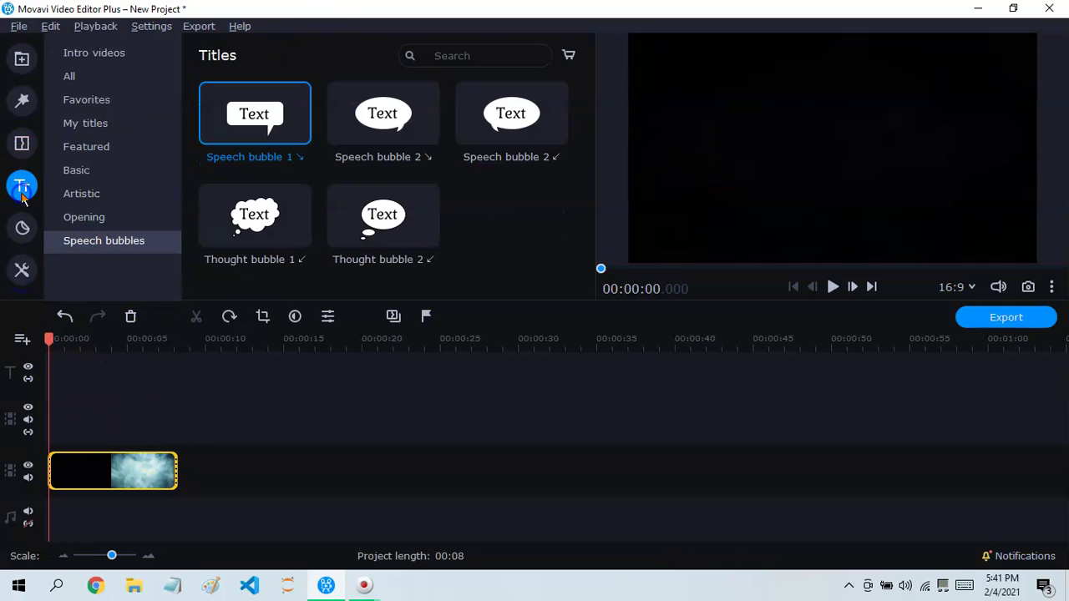
left_click(22, 270)
left_click(84, 150)
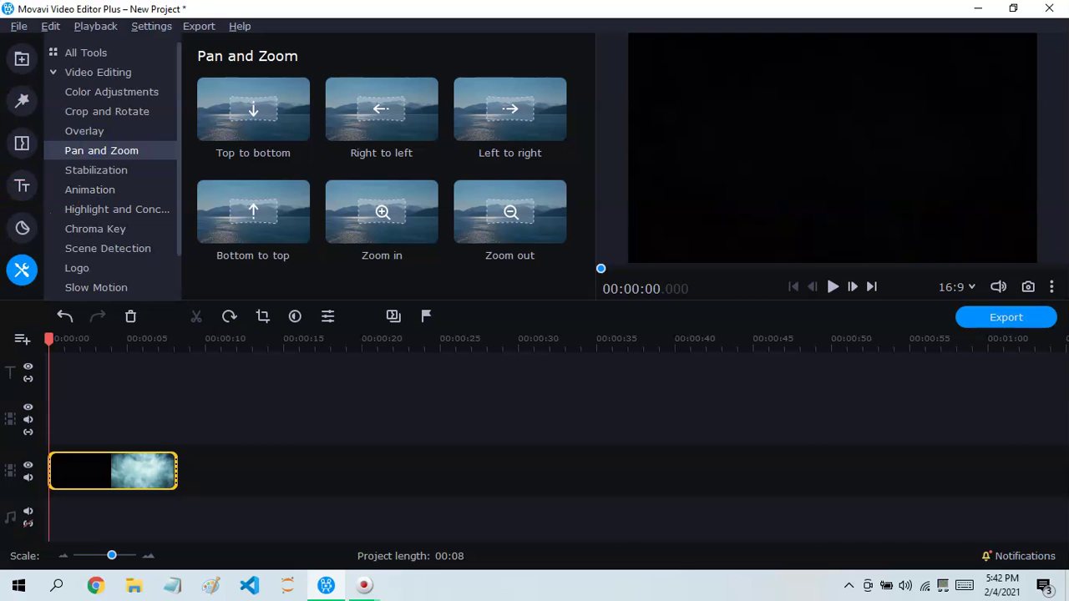
left_click(22, 57)
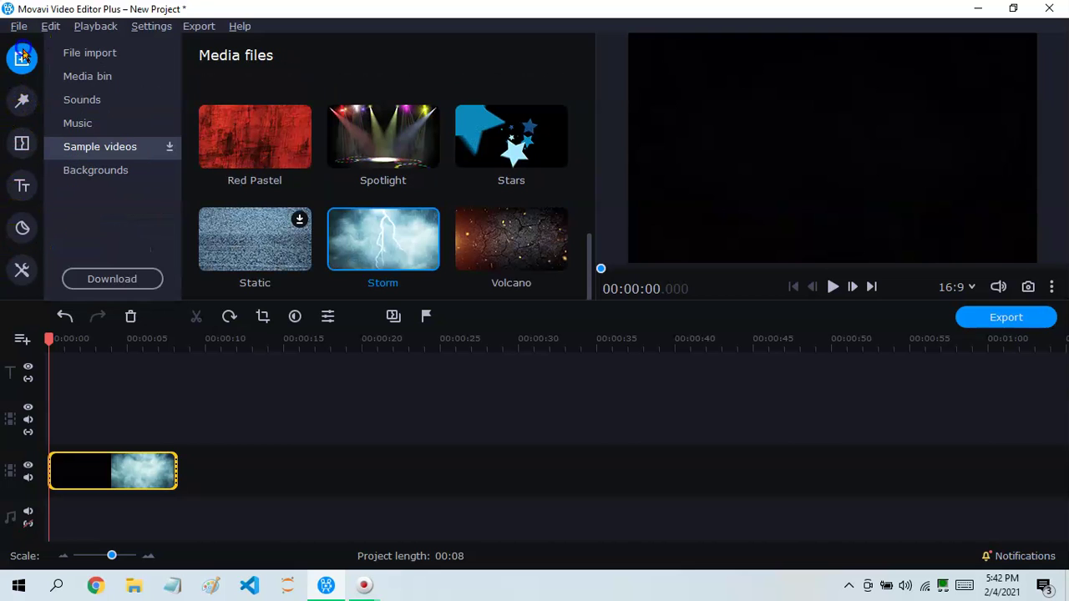
left_click(121, 77)
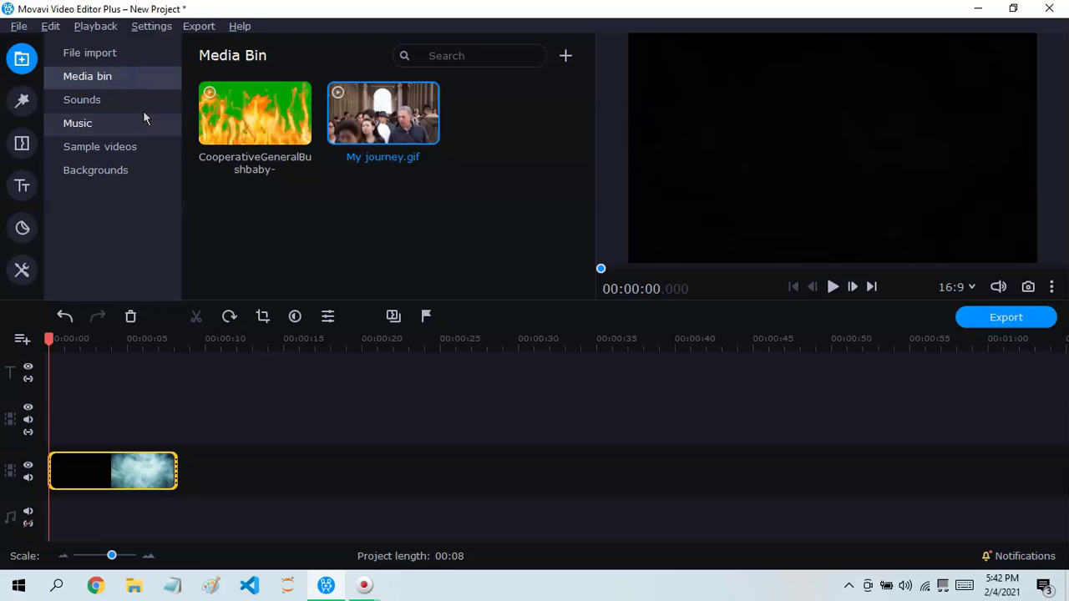
left_click(84, 55)
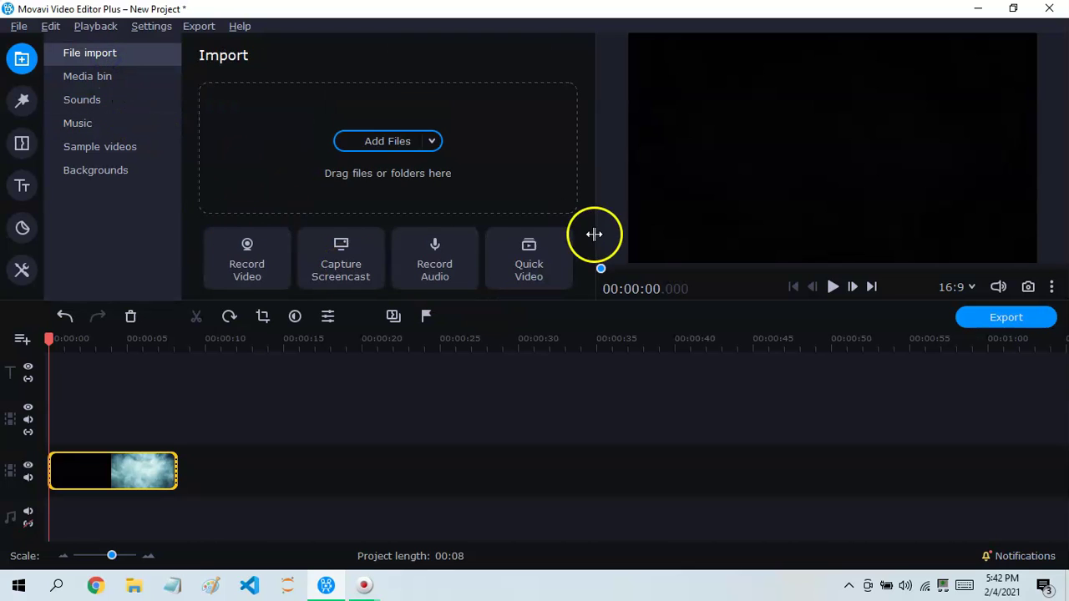
Step: Open Record Video, maximize the Capture Video window and dismiss the Check for Updates notice
left_click(223, 250)
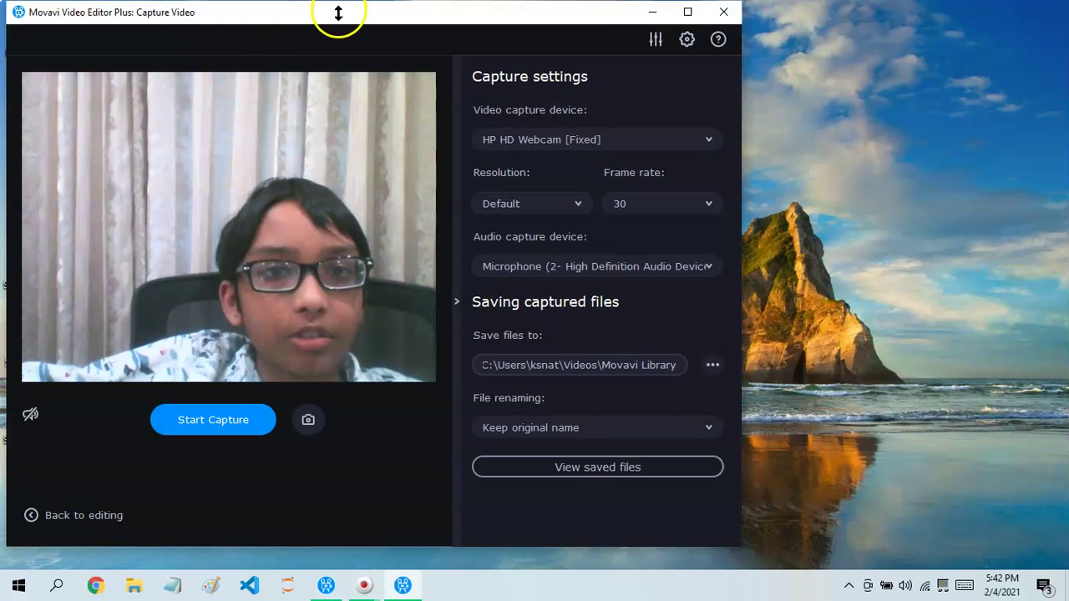
double_click(338, 12)
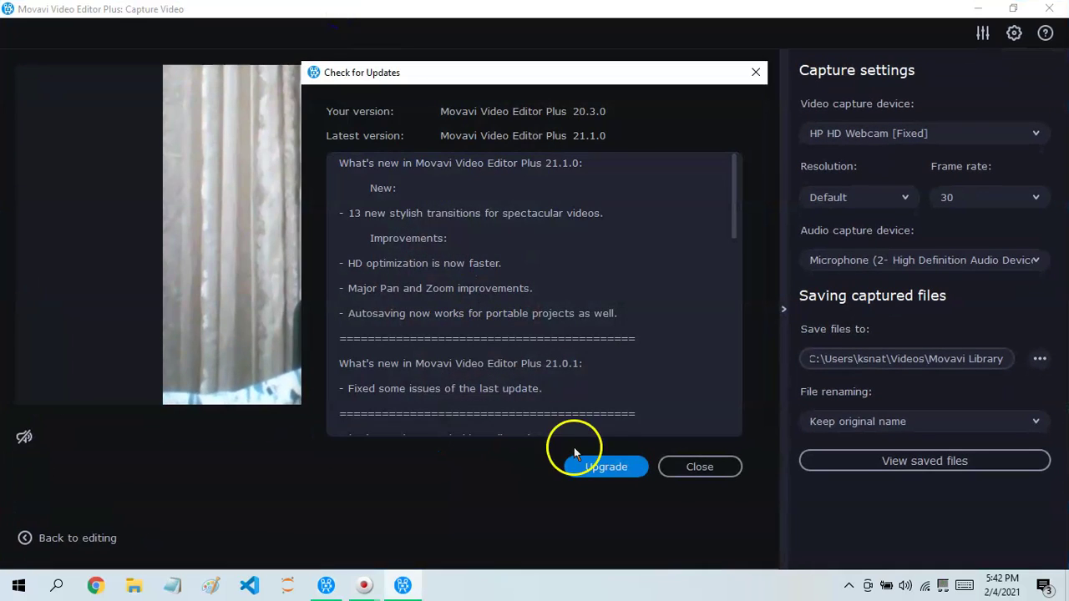
left_click(698, 464)
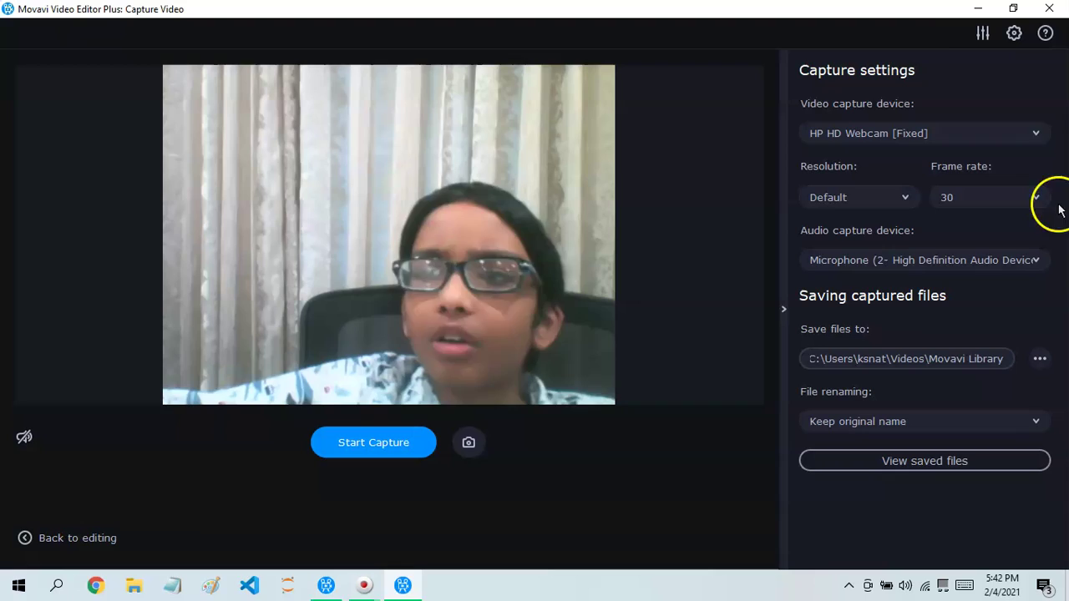
Step: Leave video capture, open Record Audio and make a test recording with preview playback
left_click(25, 538)
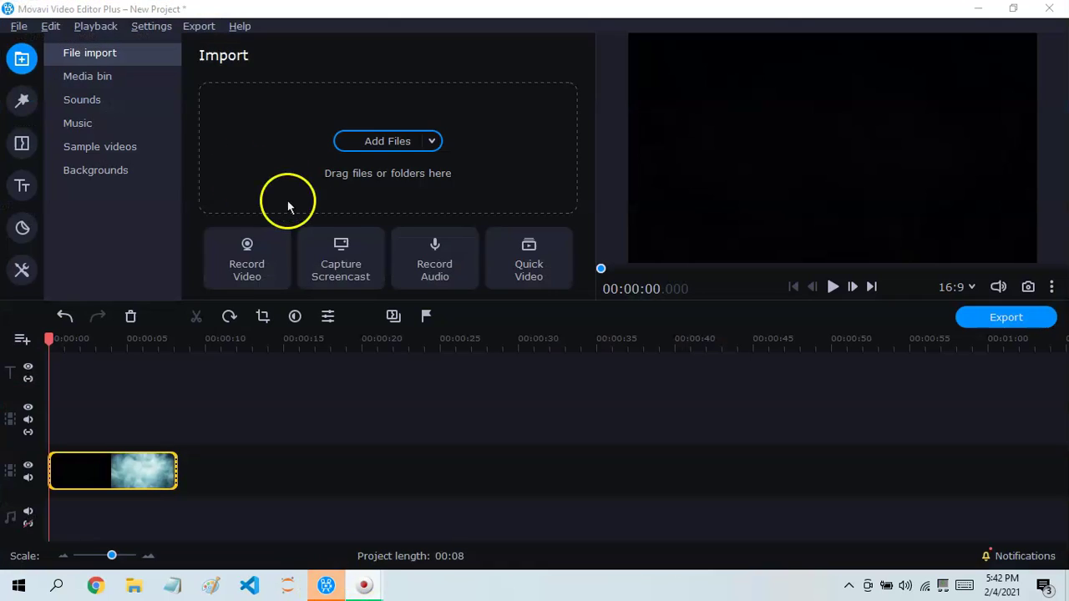
left_click(433, 254)
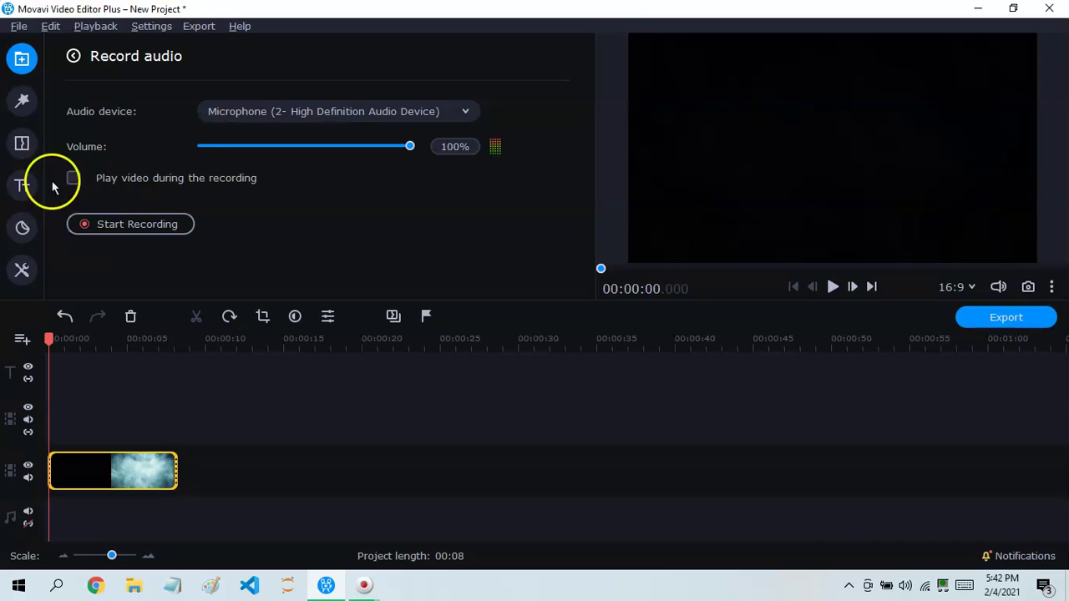
left_click(116, 237)
left_click(832, 294)
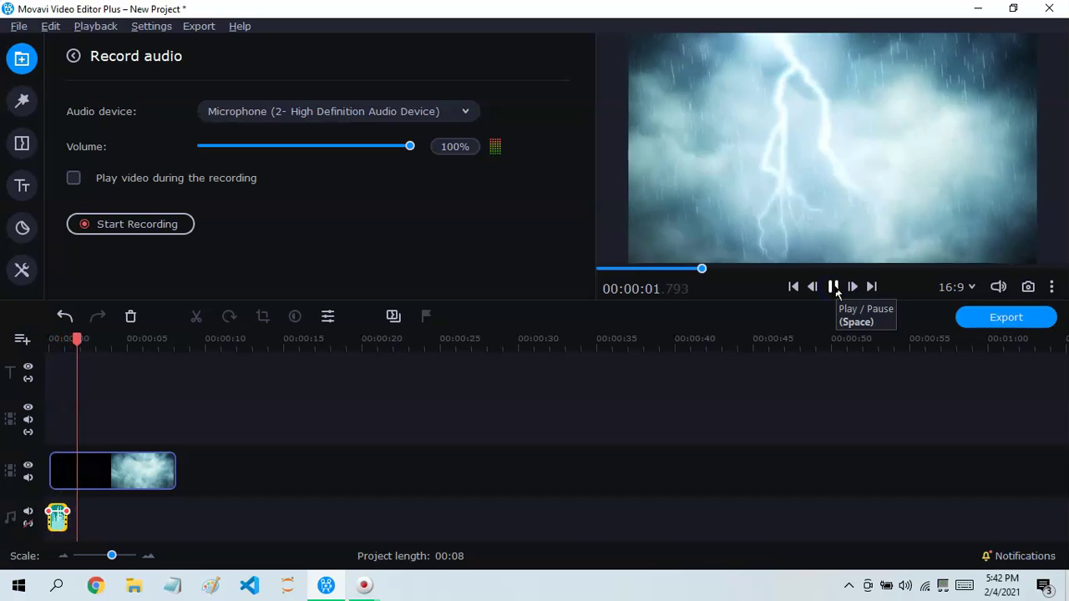
left_click(58, 534)
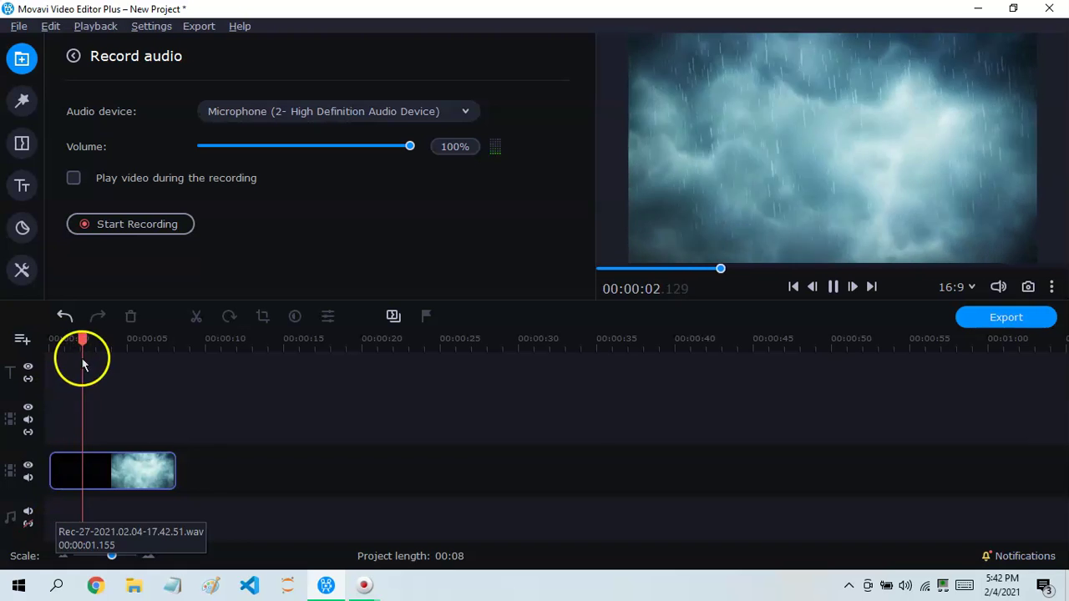
left_click_drag(79, 338, 50, 338)
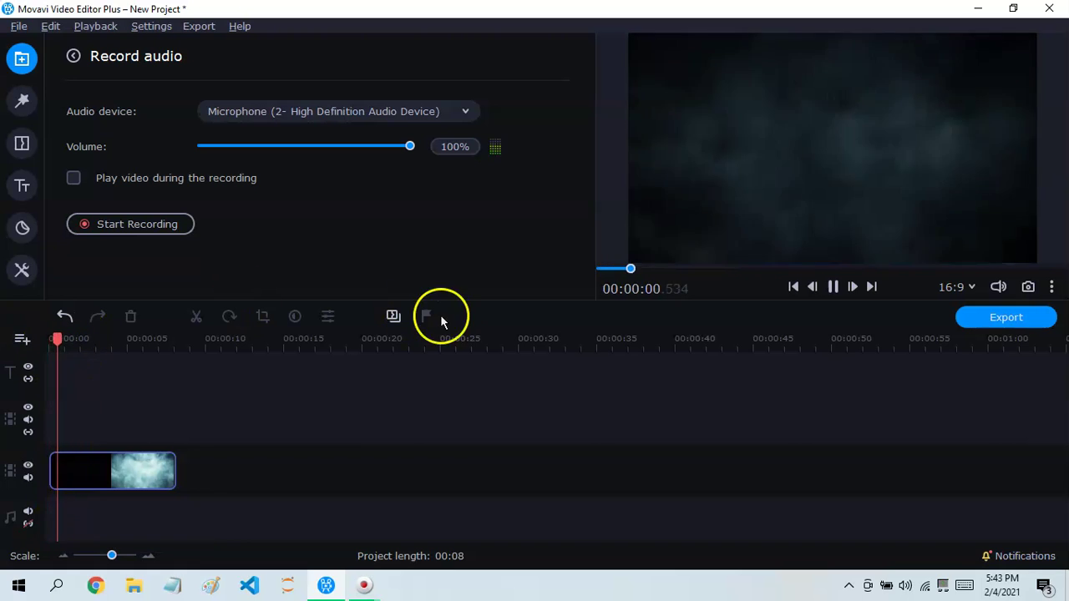
Step: Record a second test take from 0:00, select the clip and rewind the playhead
left_click(832, 286)
left_click_drag(68, 342, 48, 340)
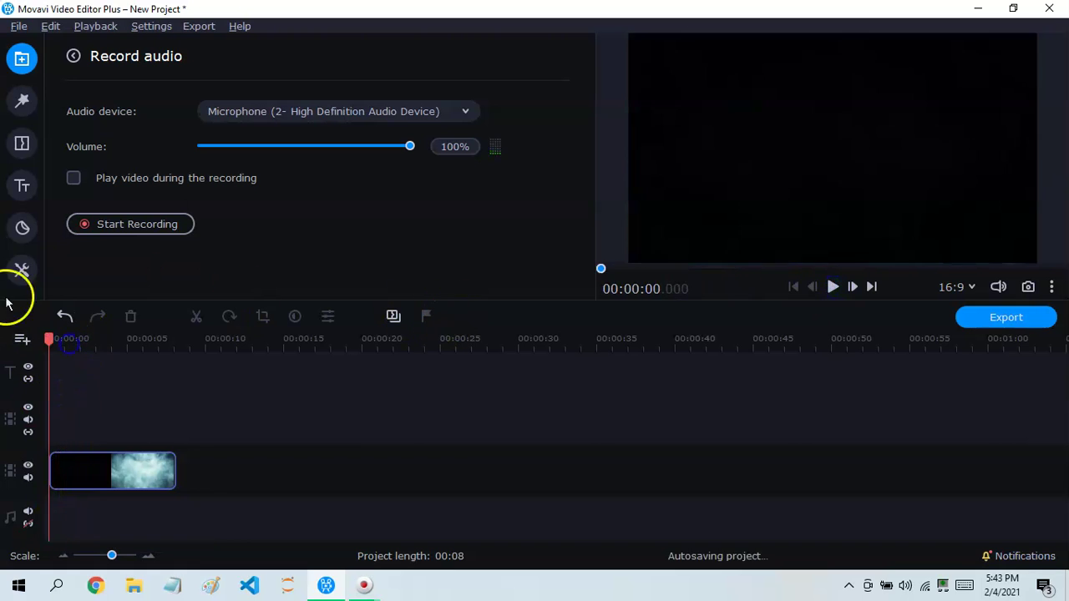
left_click(143, 224)
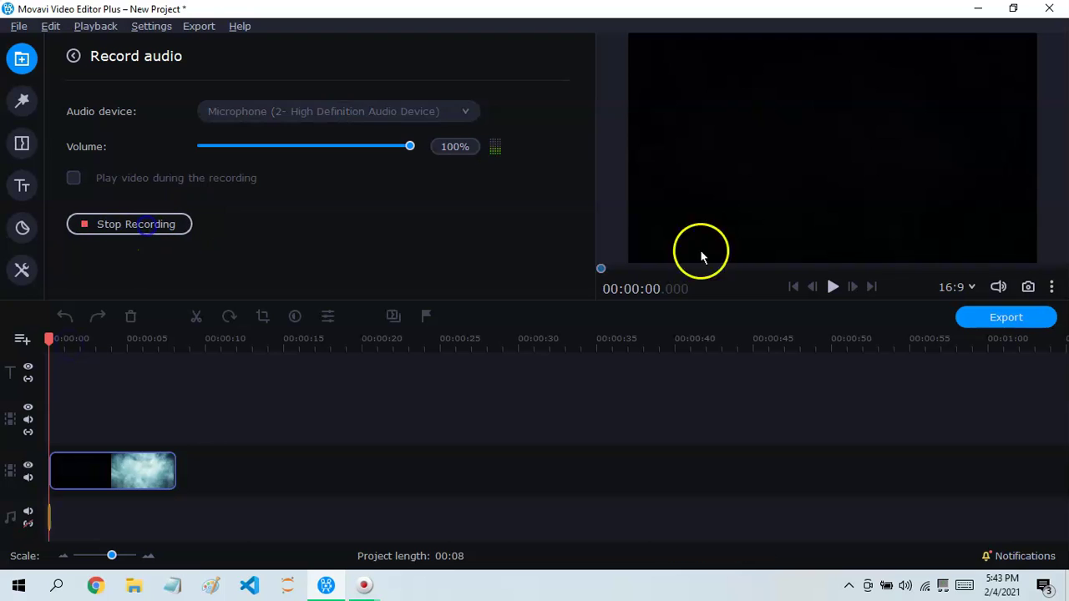
left_click(833, 287)
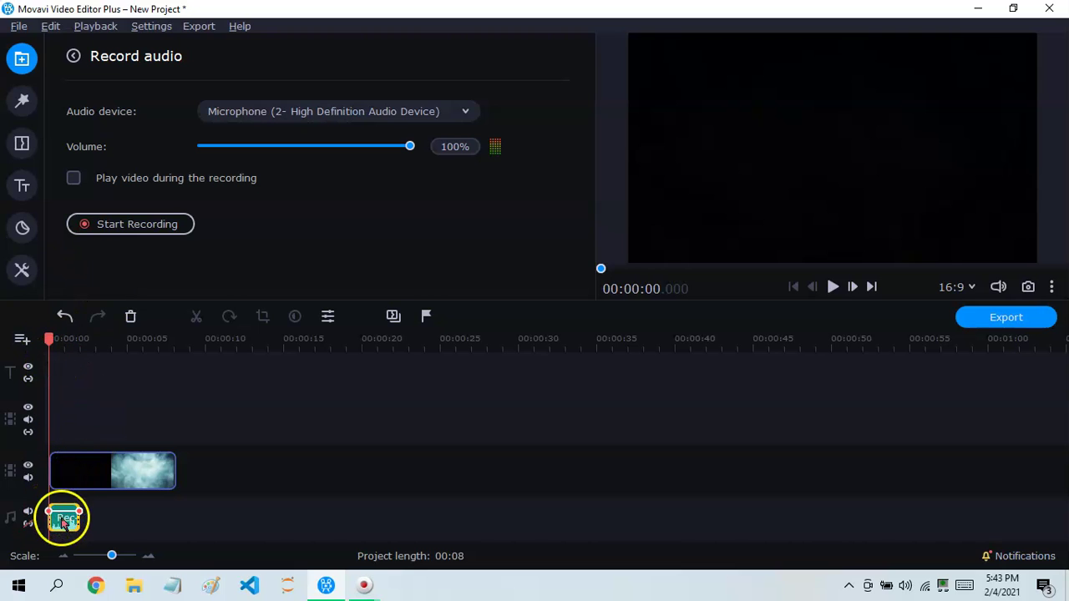
left_click(63, 522)
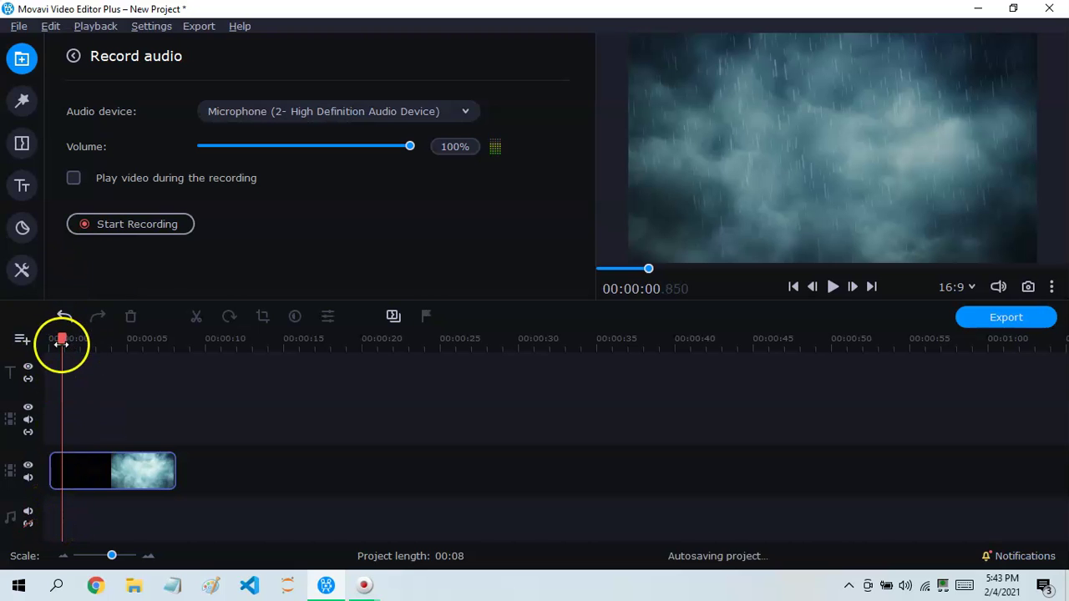
left_click_drag(60, 341, 49, 341)
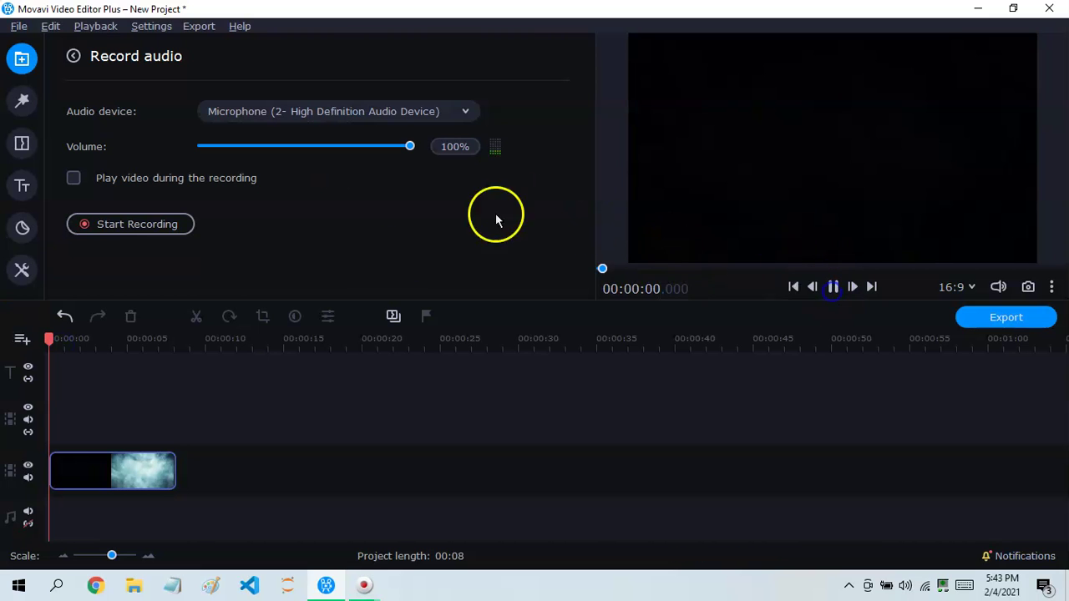
Step: Record the voice-over, move it to the timeline start, and preview the project
left_click(176, 230)
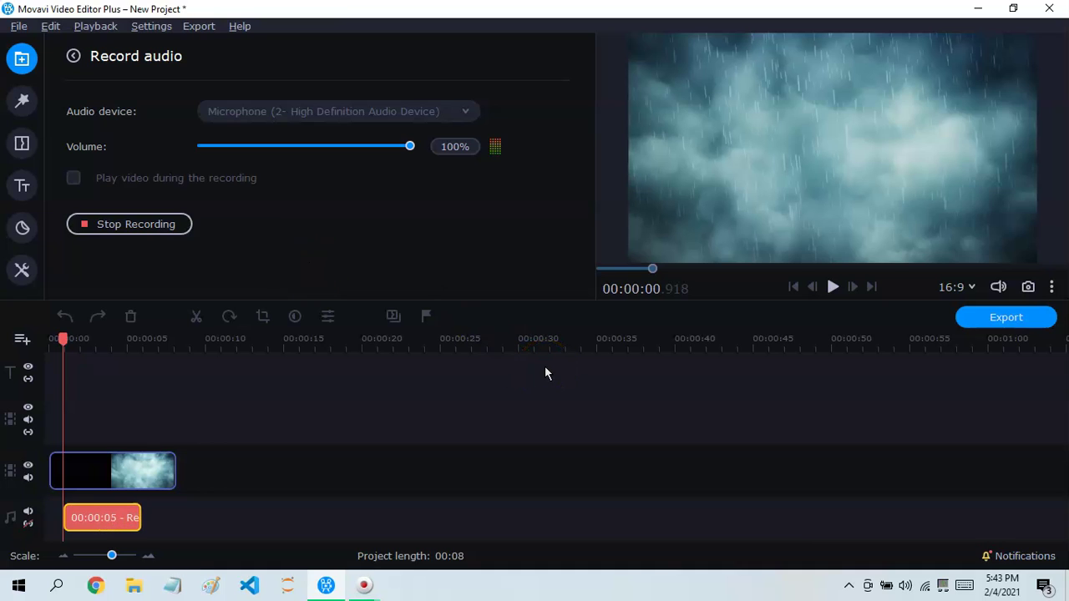
left_click(833, 286)
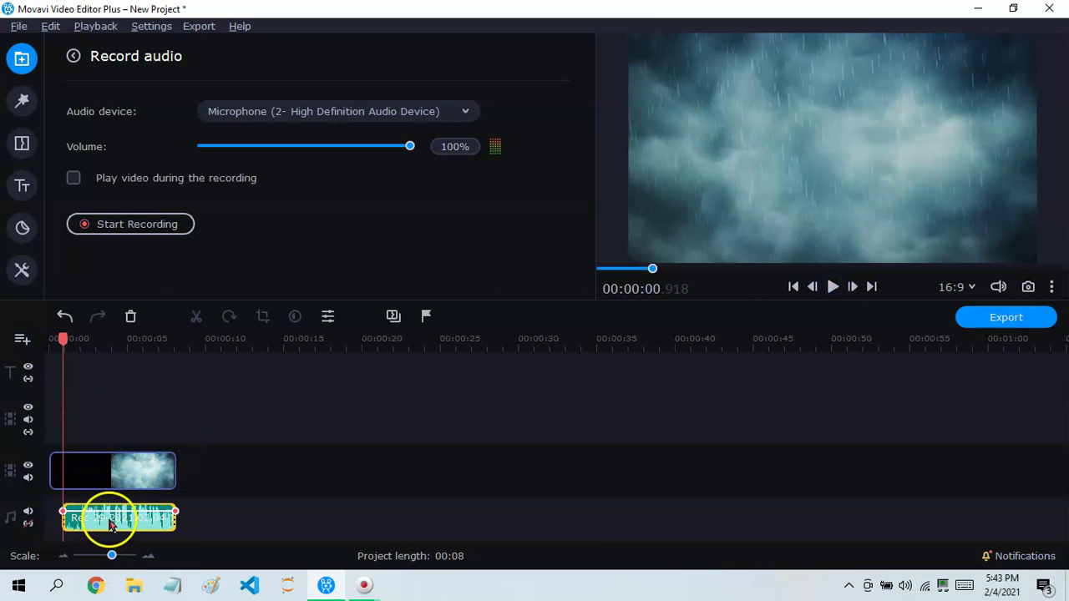
left_click_drag(109, 525, 96, 525)
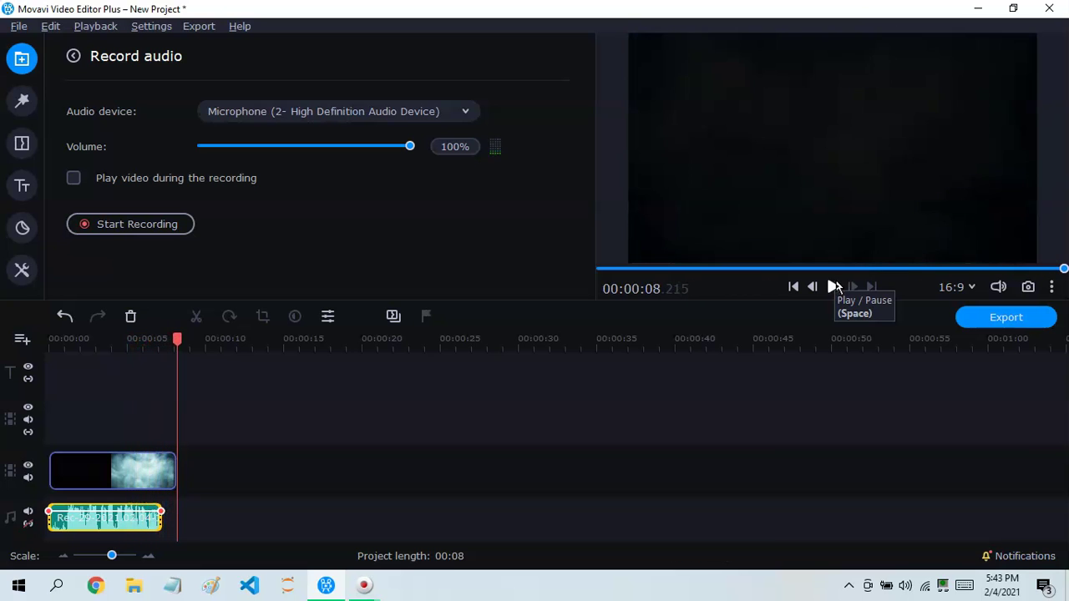
left_click(835, 287)
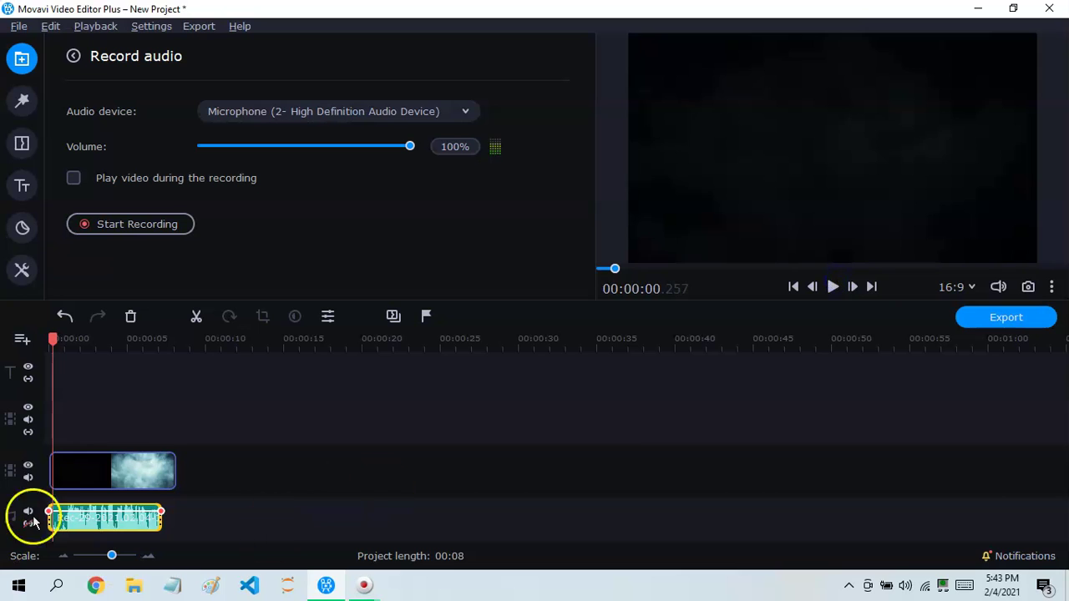
left_click_drag(52, 338, 231, 405)
left_click(97, 518)
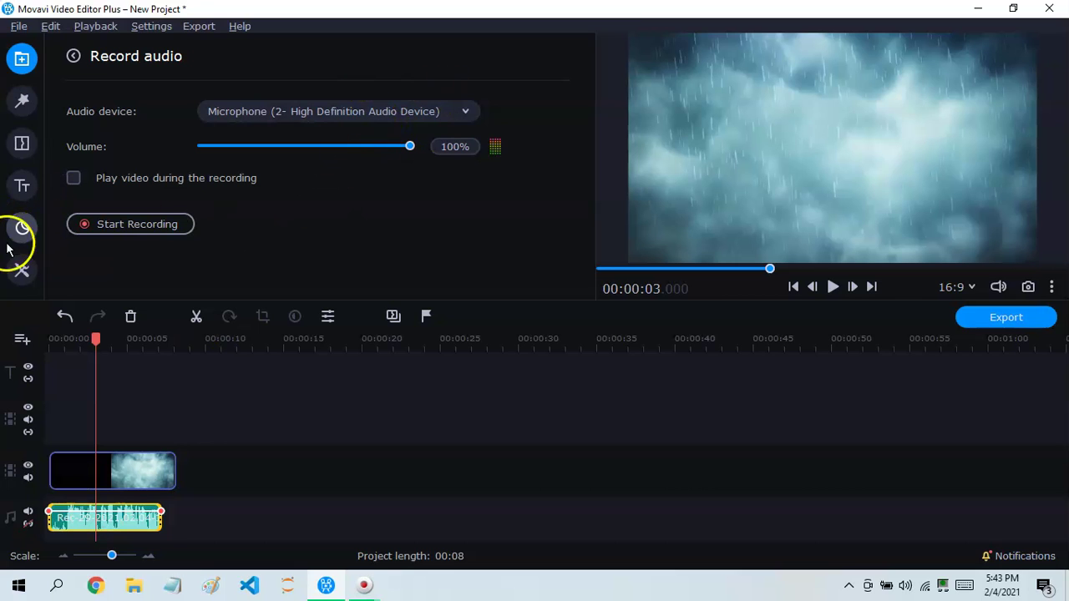
Step: In Tools, collapse Video Editing, show All Tools, and expand the Audio Editing list
left_click(20, 268)
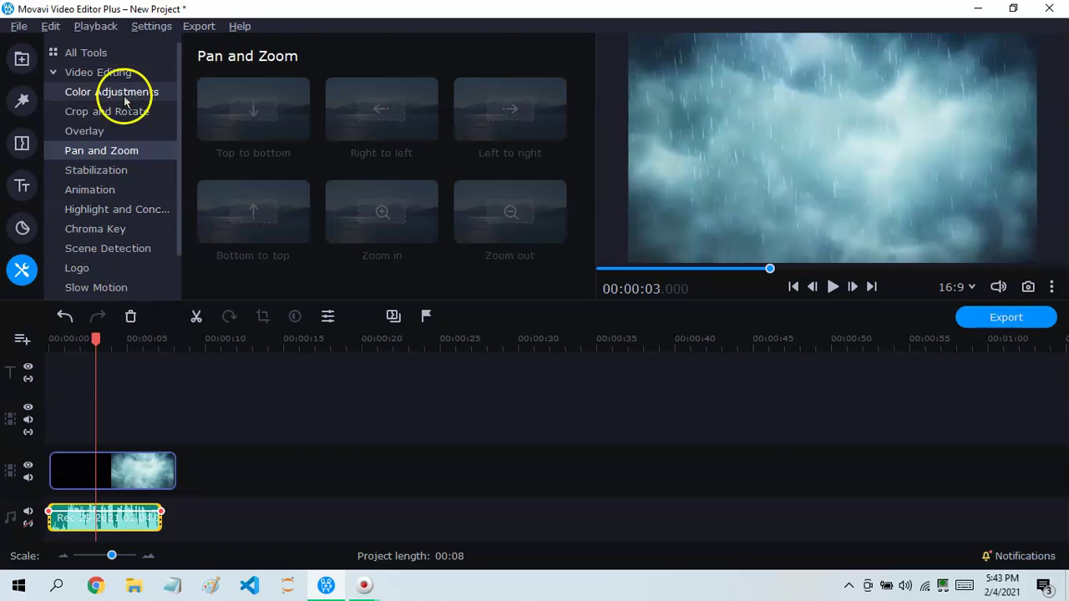
left_click(68, 75)
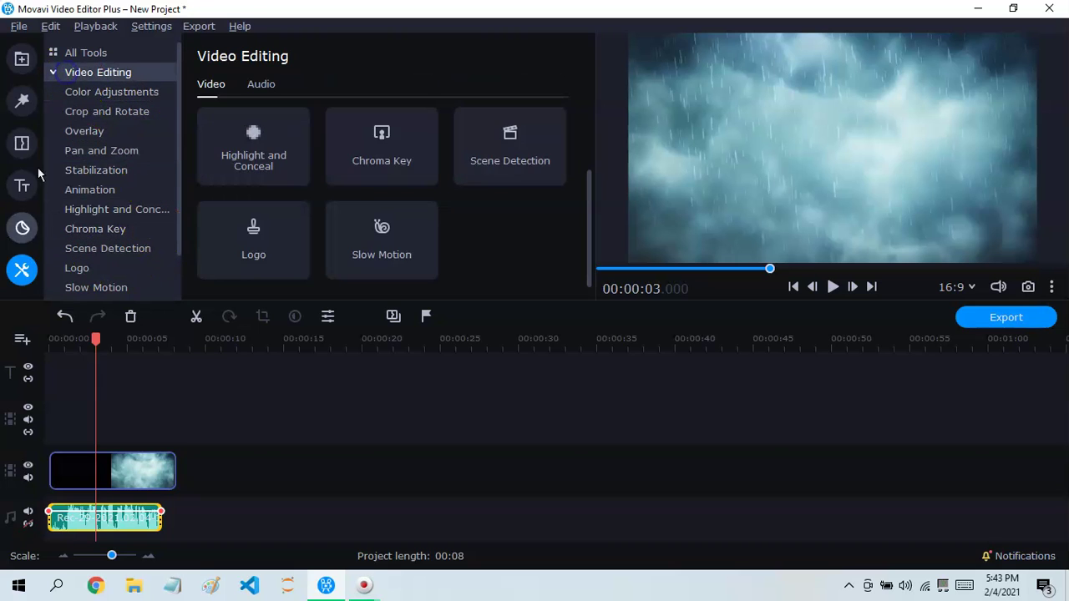
left_click(53, 72)
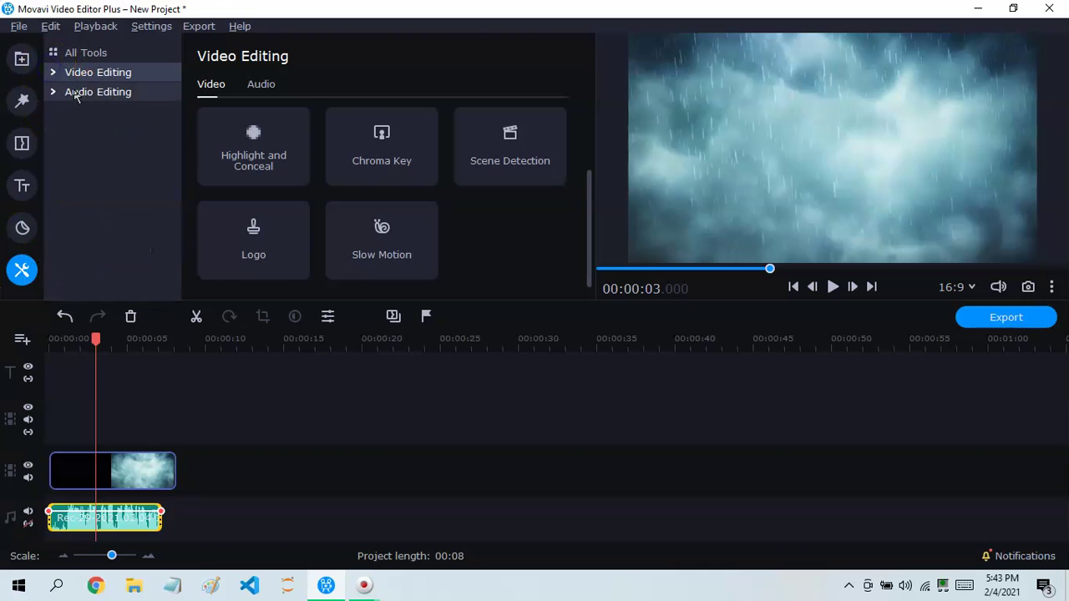
left_click(107, 53)
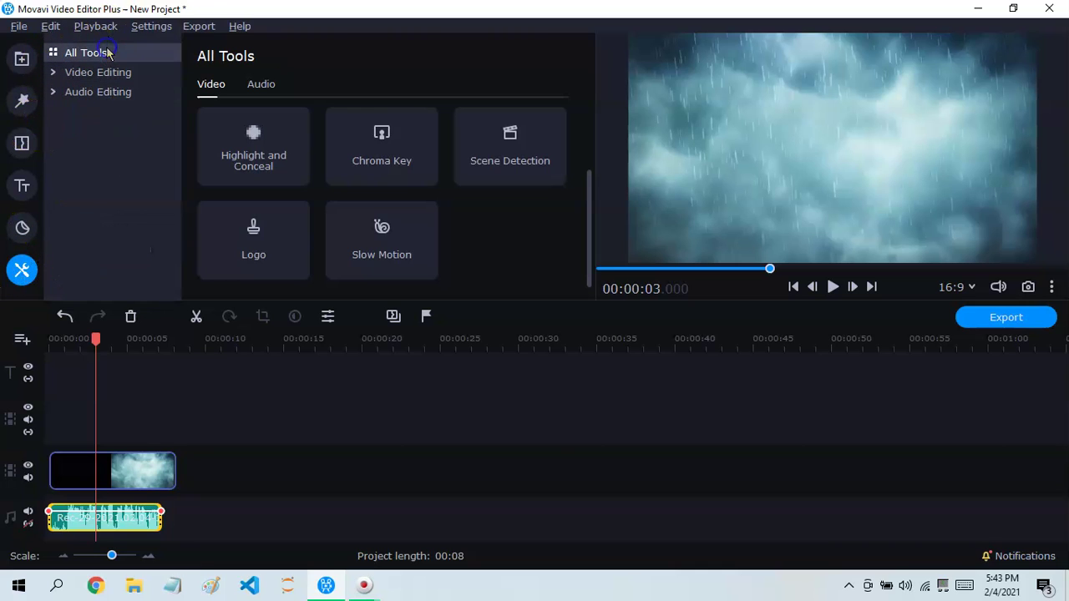
left_click(98, 94)
left_click(53, 94)
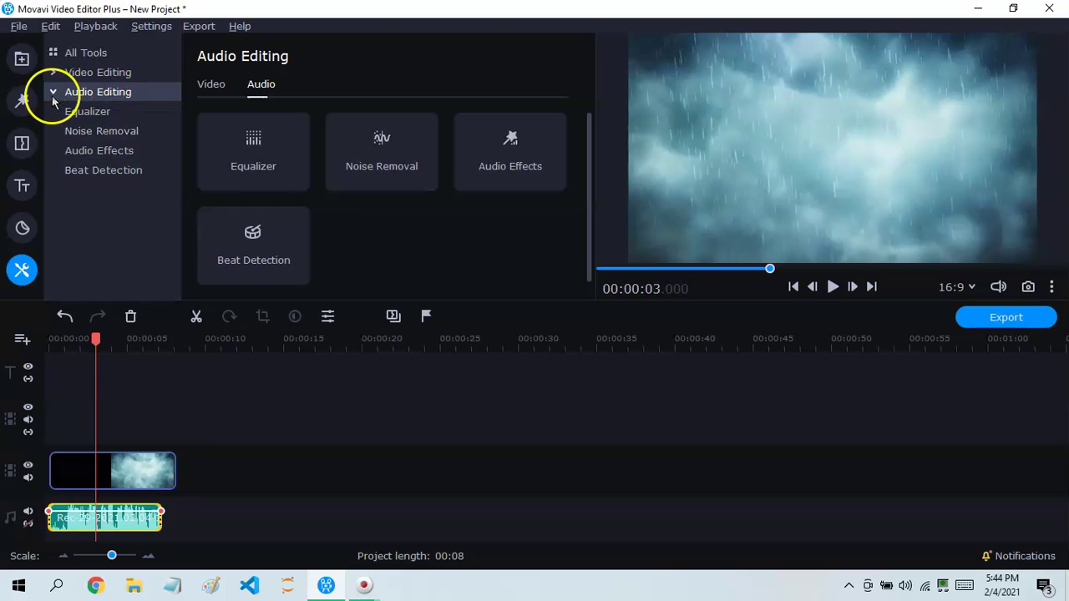
Step: Open the Equalizer and push 31 Hz–8 kHz bands to +20 dB, 63 Hz to -20 dB
left_click(53, 92)
left_click(231, 174)
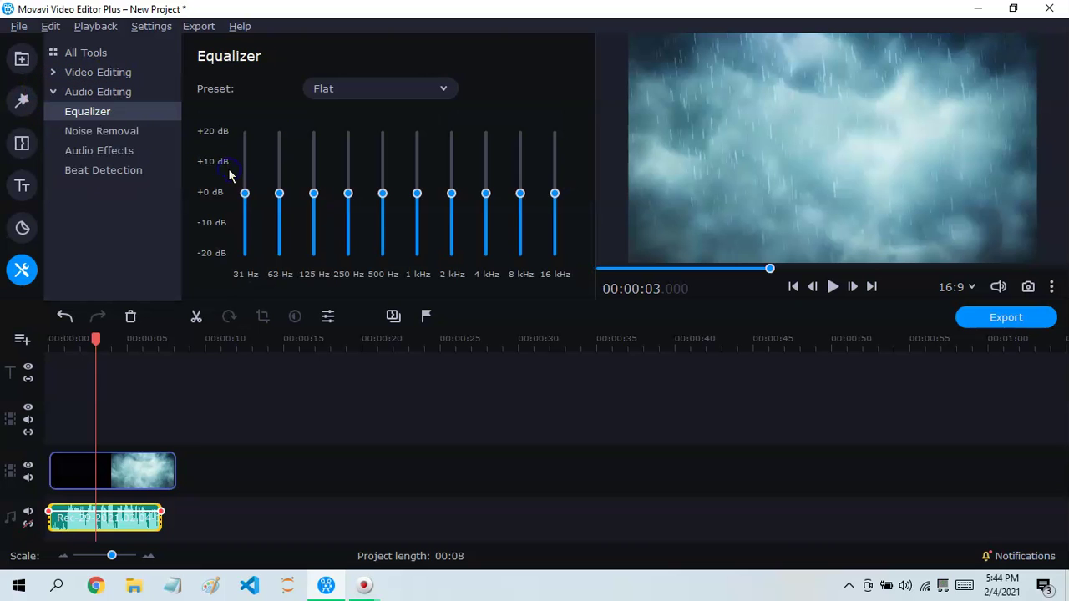
left_click_drag(245, 195, 242, 121)
left_click(281, 195)
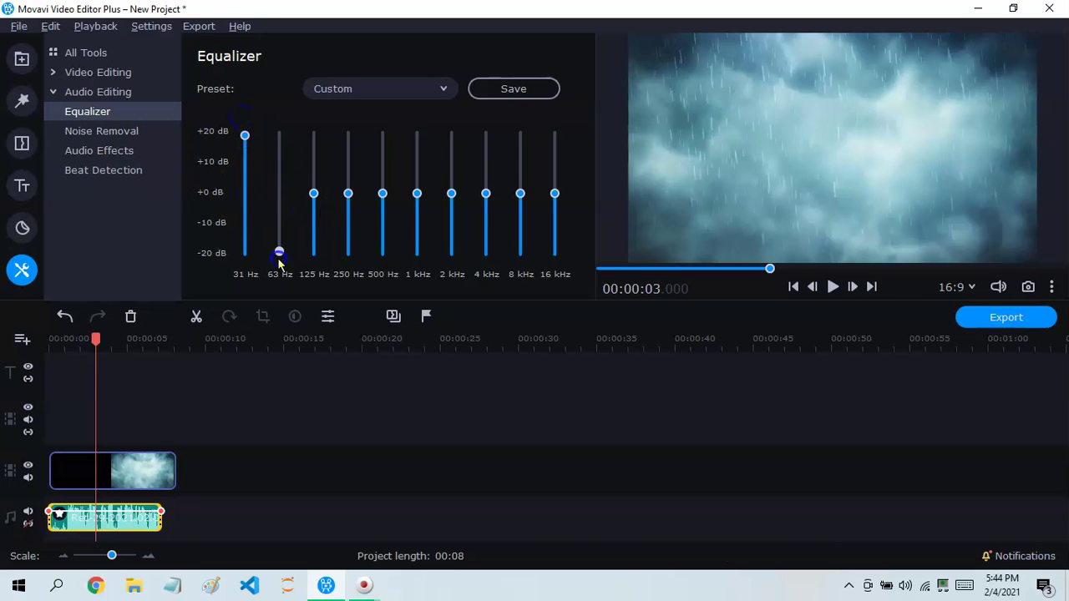
left_click_drag(316, 197, 318, 87)
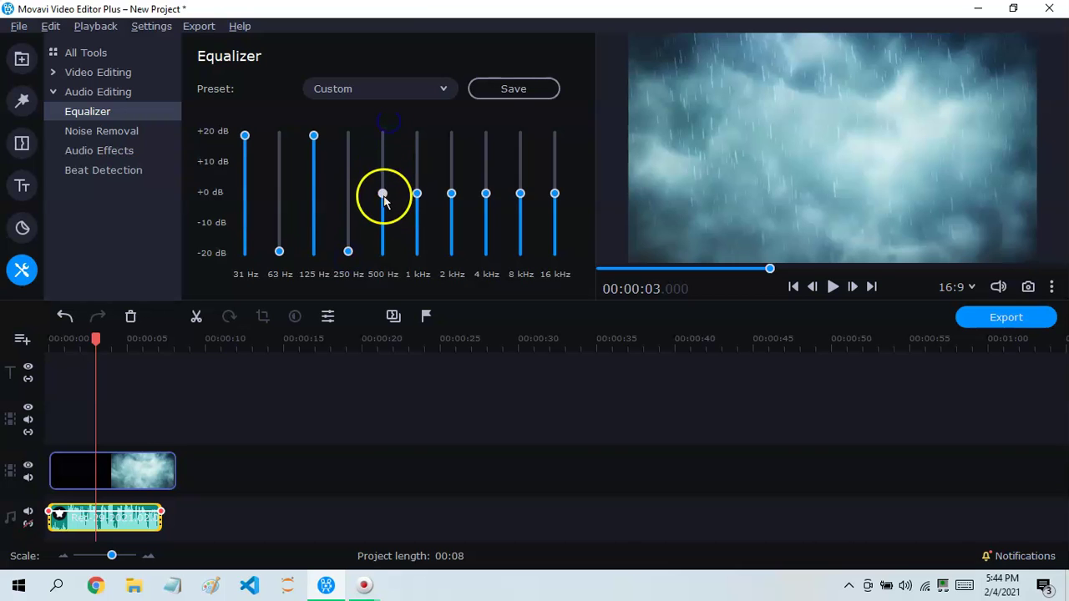
left_click_drag(383, 194, 380, 127)
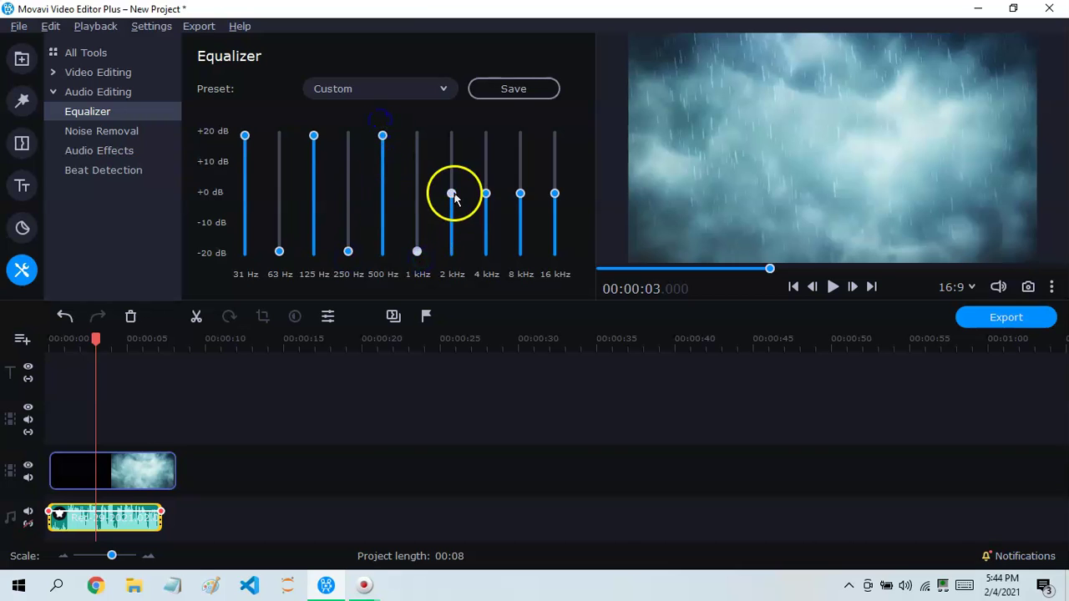
left_click_drag(451, 195, 451, 132)
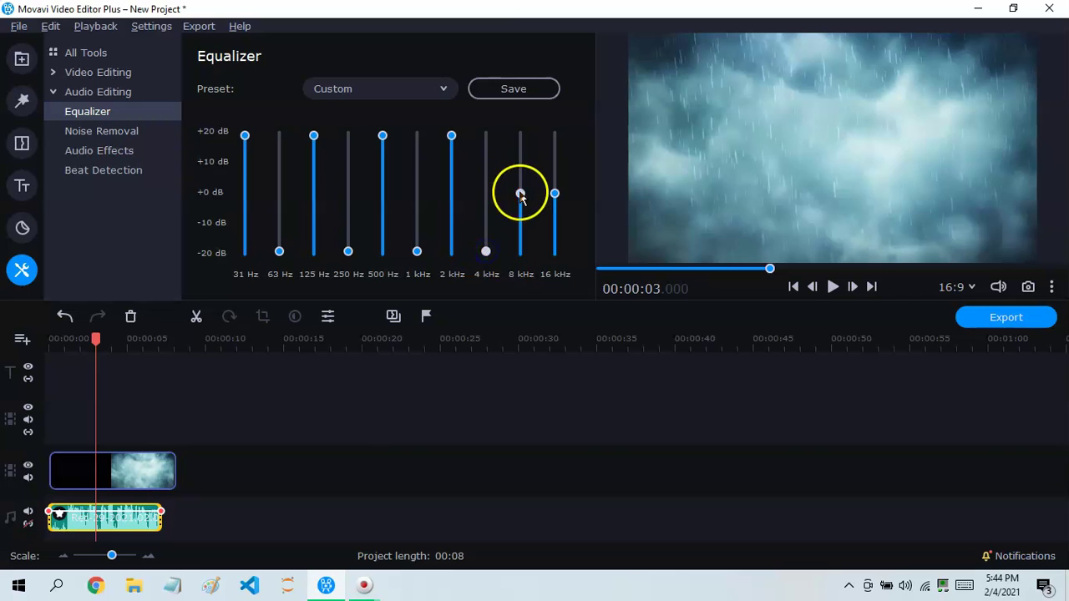
left_click_drag(520, 197, 520, 135)
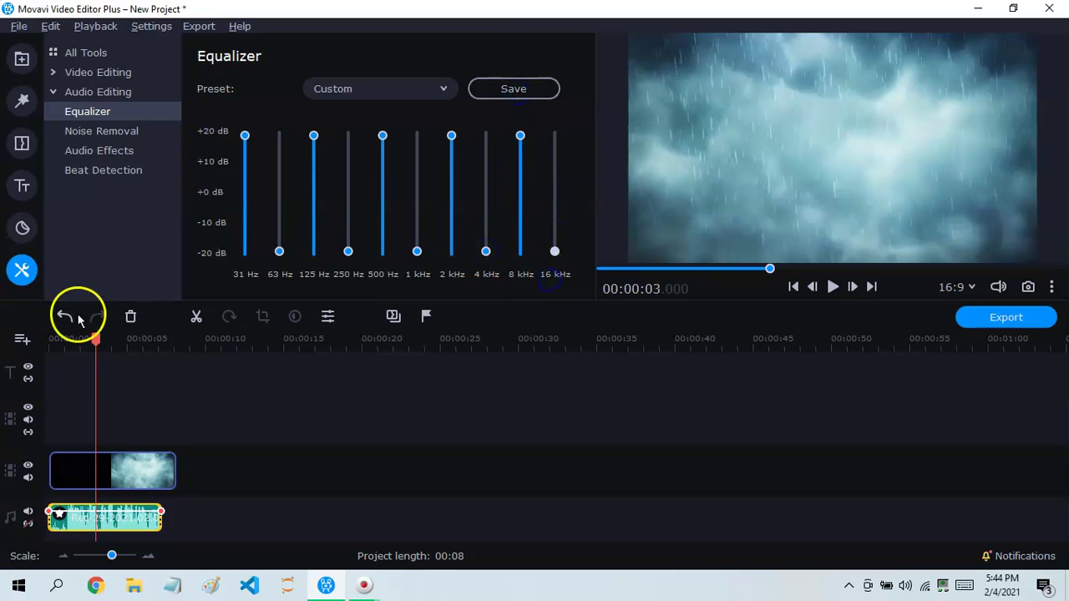
left_click_drag(95, 337, 49, 338)
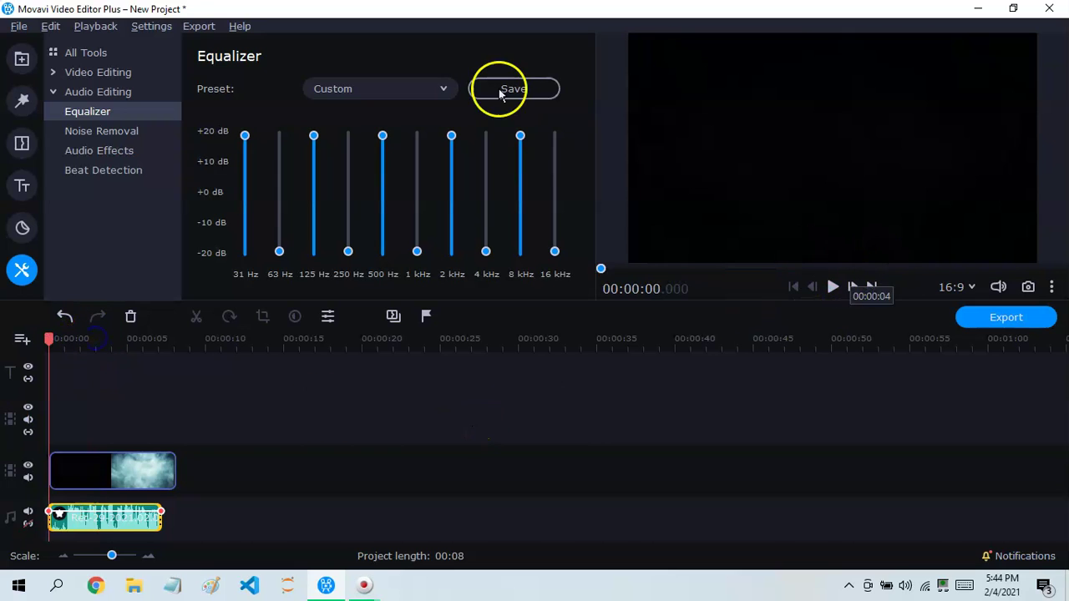
Step: Cancel saving the custom preset, reset the equalizer to Flat, and play it back
left_click(500, 92)
left_click(636, 339)
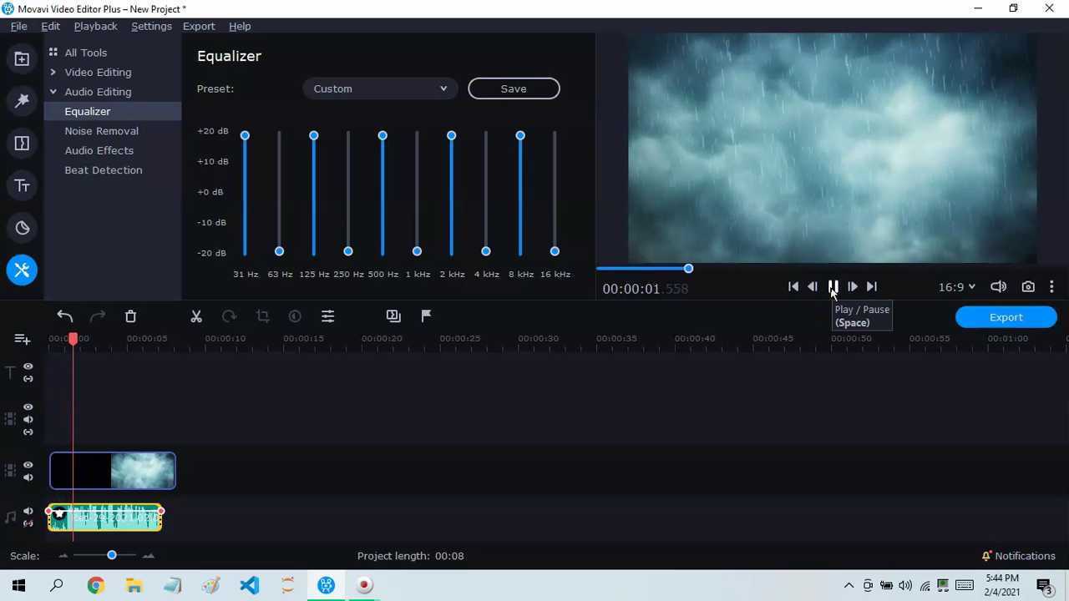
left_click(831, 288)
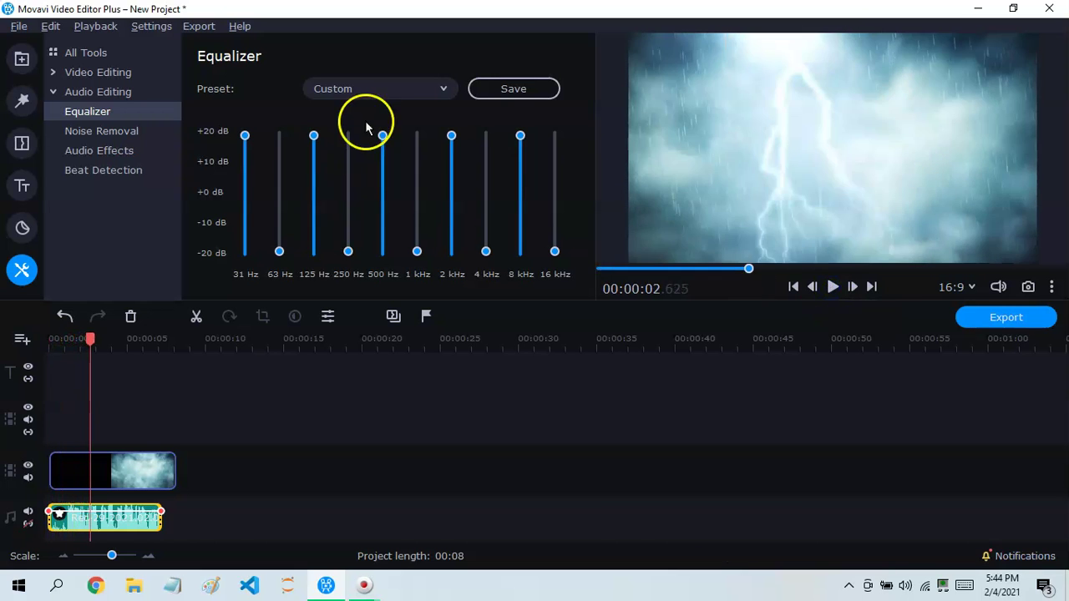
left_click(380, 100)
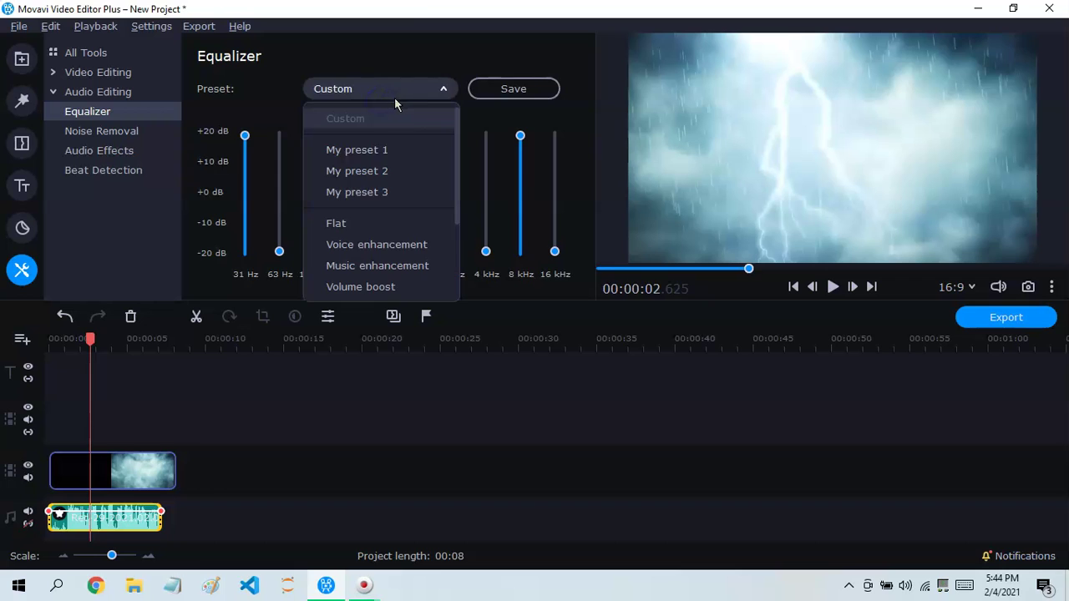
left_click(380, 225)
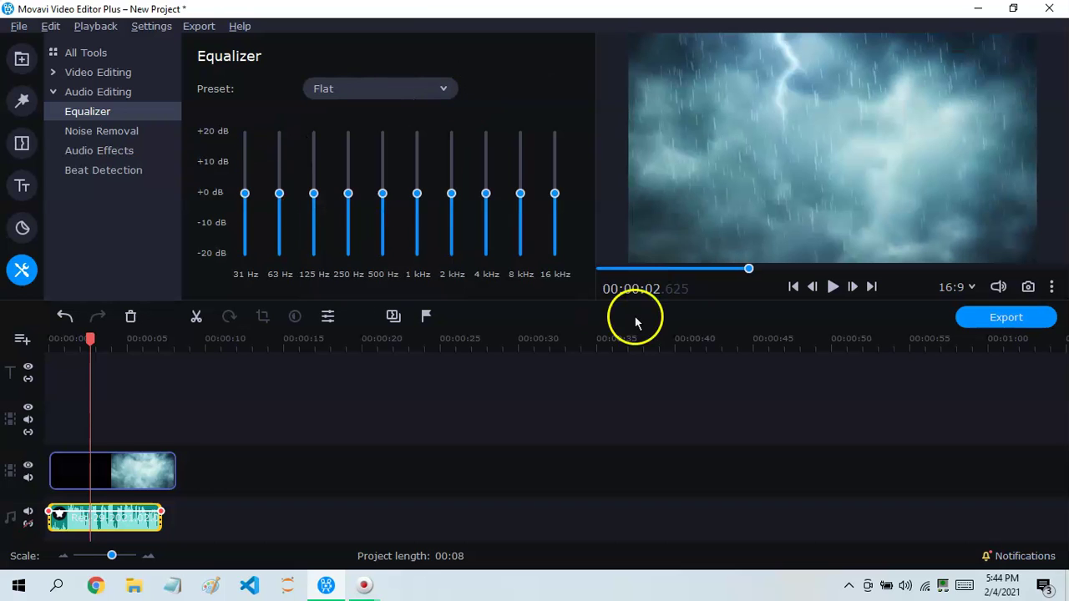
left_click(832, 287)
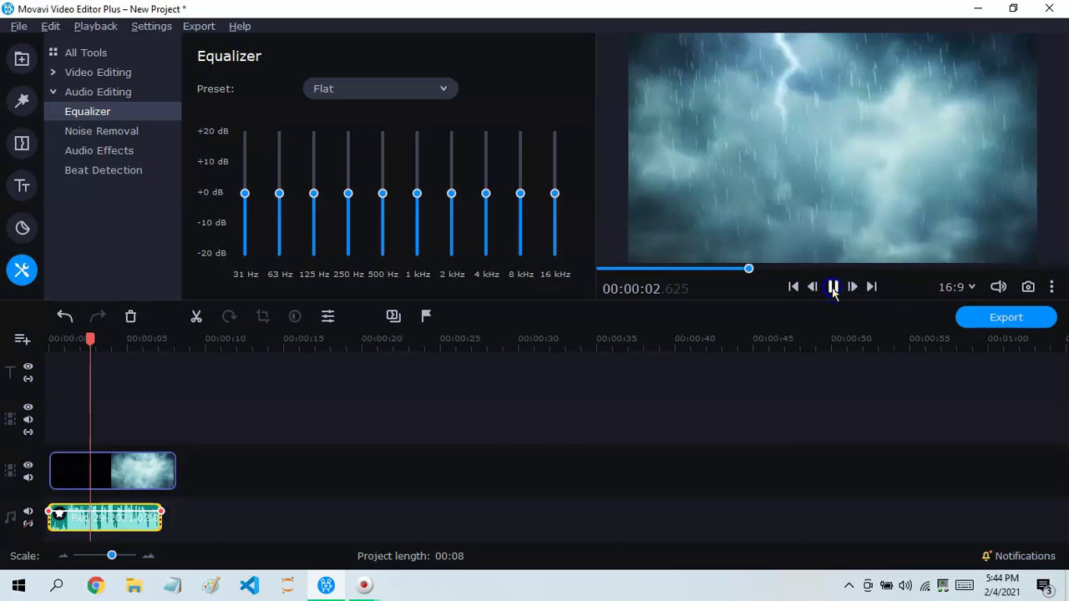
left_click(833, 288)
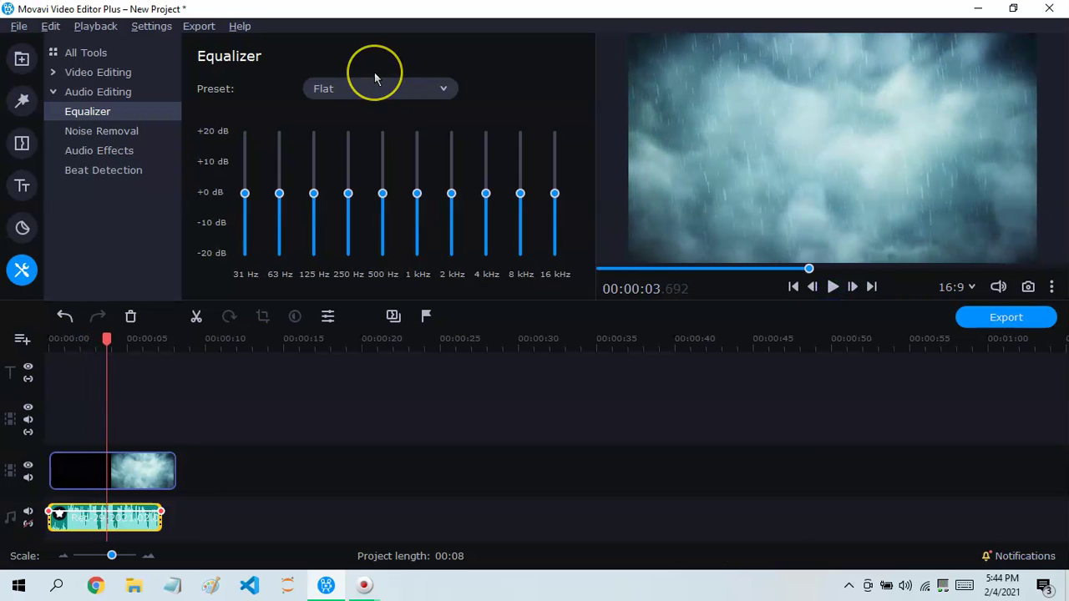
Step: Raise the system volume and reopen the equalizer Preset list
key("XF86AudioRaiseVolume")
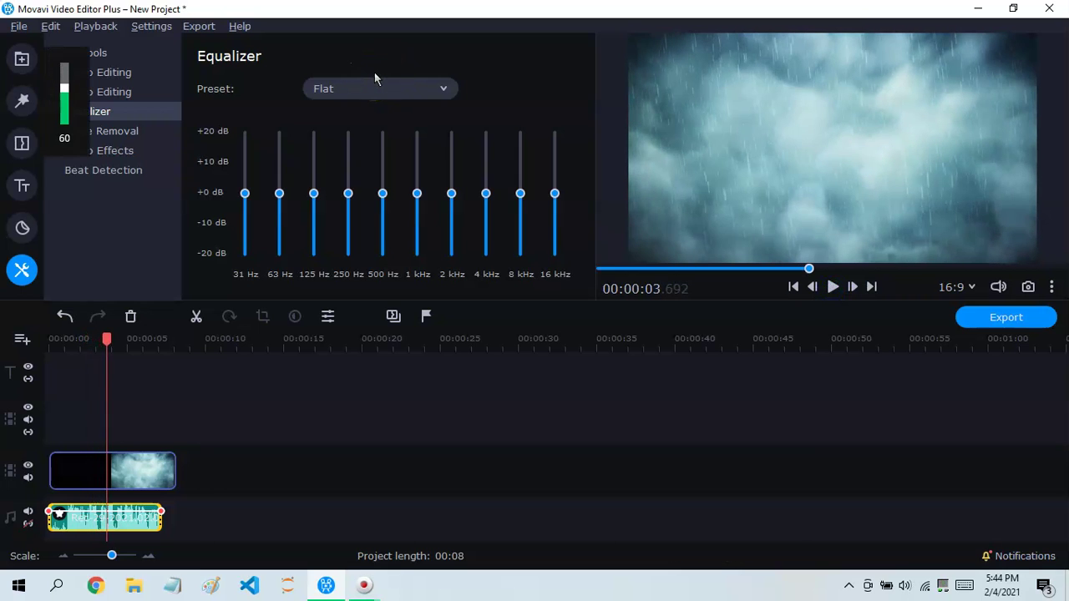
left_click(376, 88)
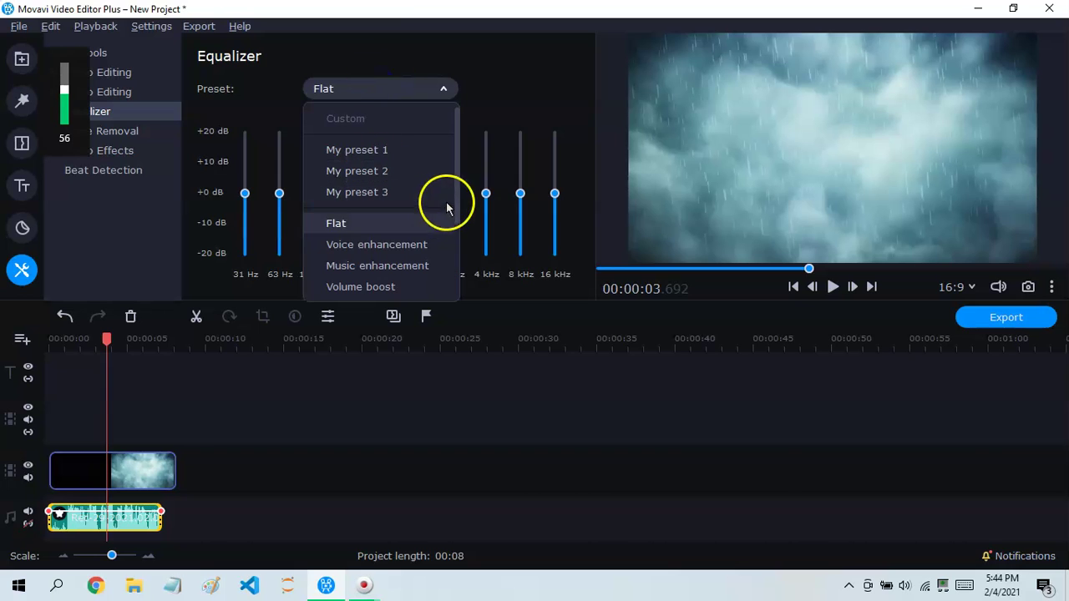
left_click_drag(455, 179, 458, 243)
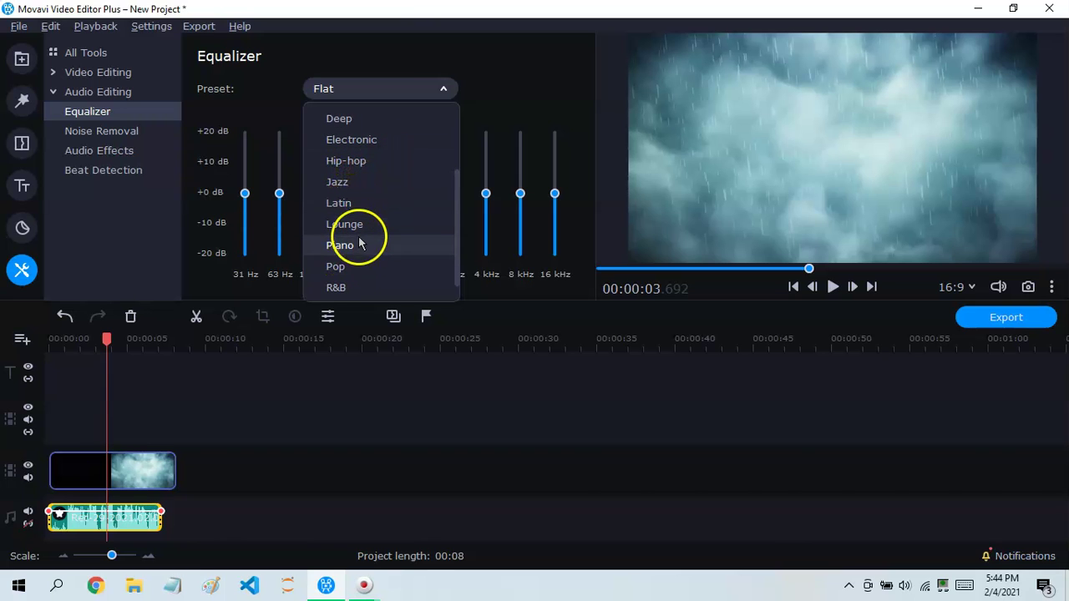
Step: Apply the Piano equalizer preset and play the clip from the start
left_click(344, 246)
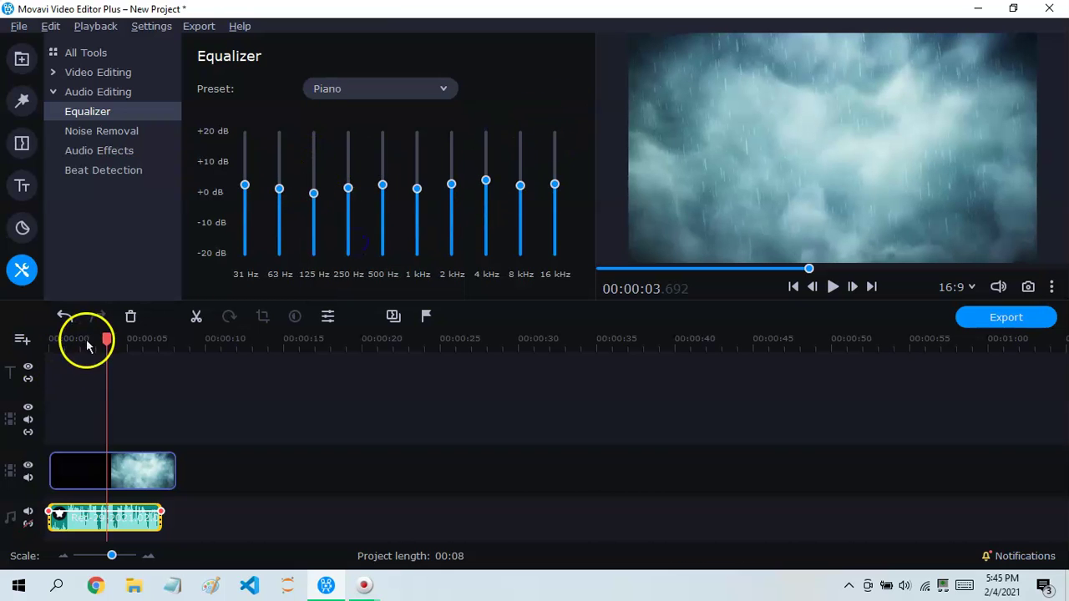
left_click(72, 341)
left_click(833, 286)
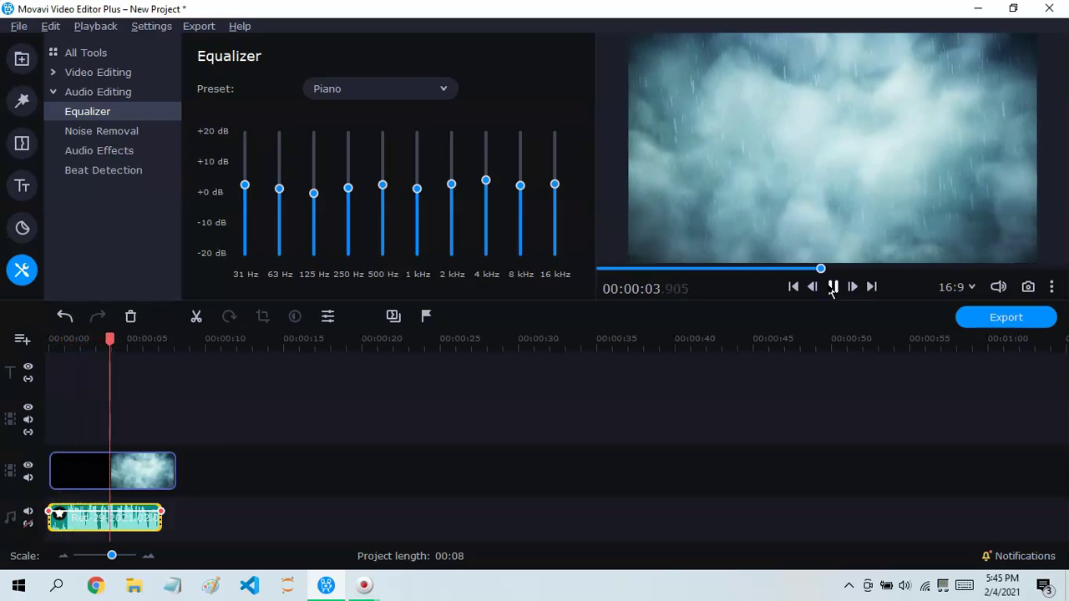
left_click(832, 286)
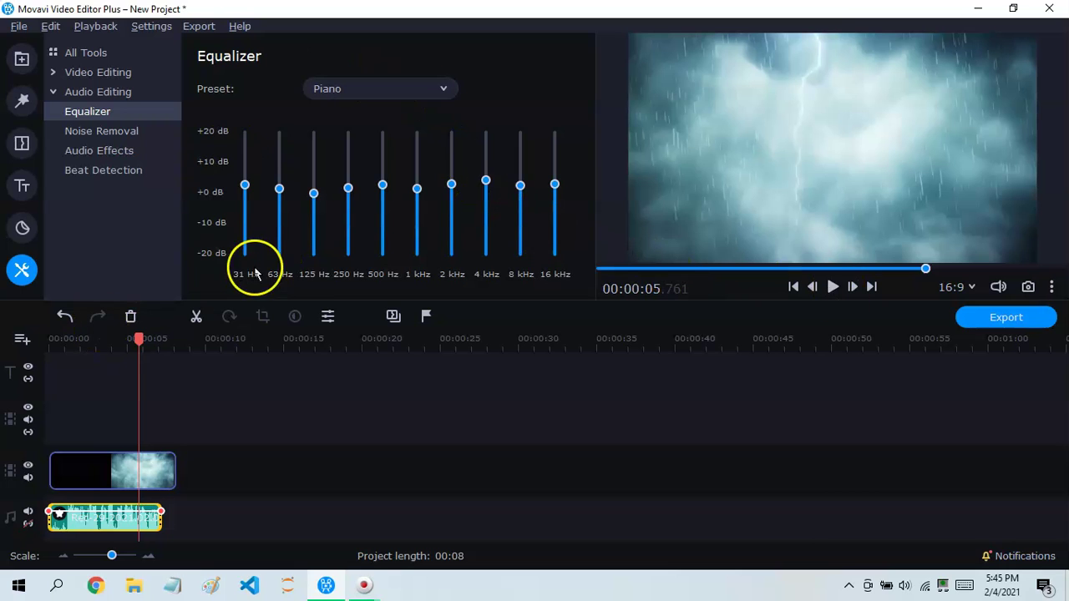
Step: Apply the Hip-hop equalizer preset and play the clip from the start
left_click(344, 98)
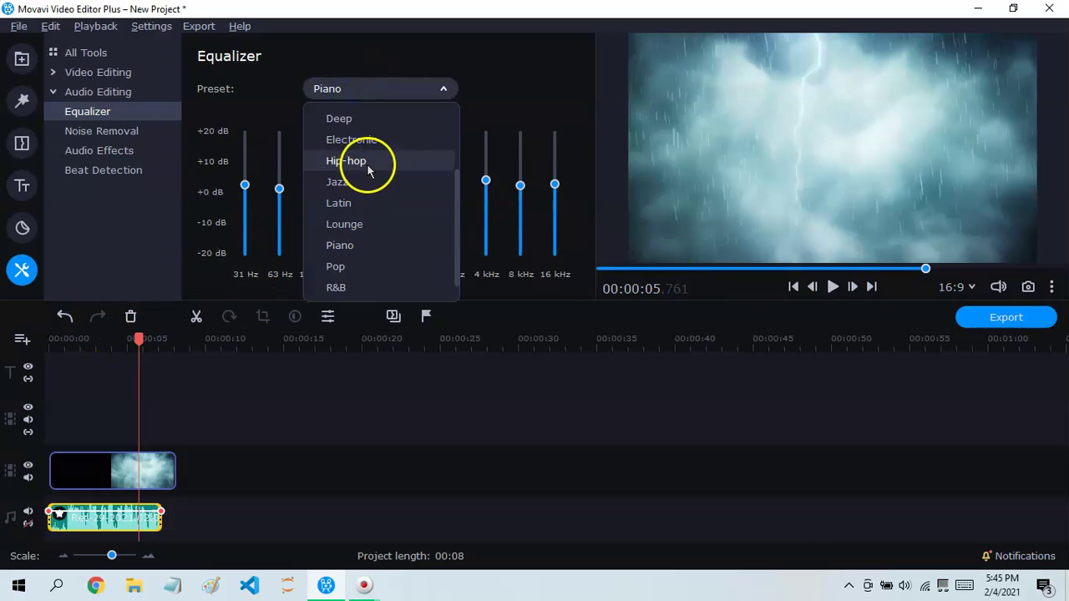
left_click(361, 160)
left_click_drag(139, 338, 34, 371)
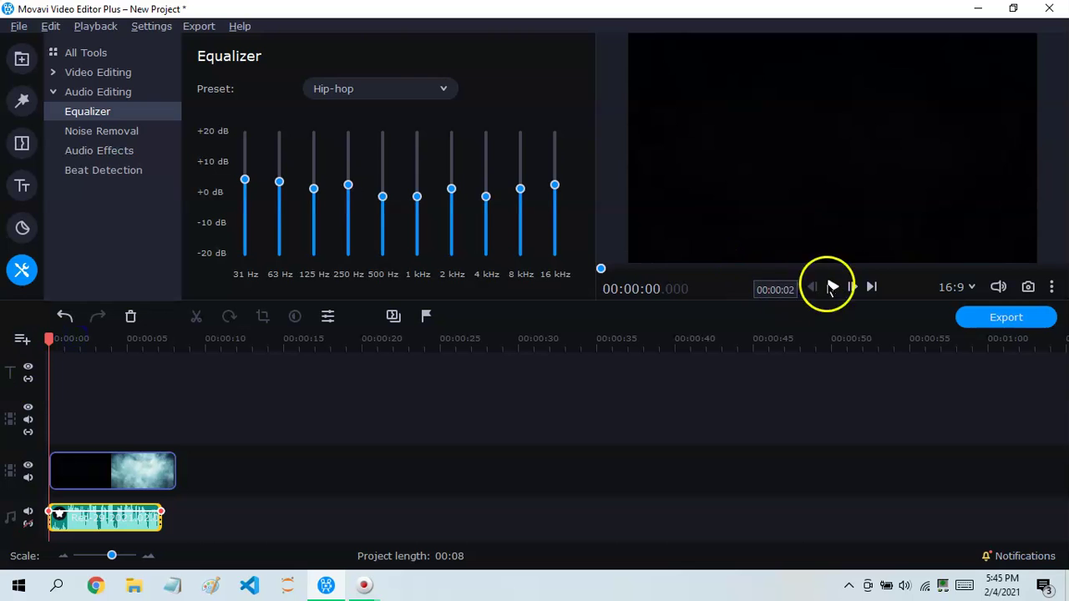
left_click(833, 287)
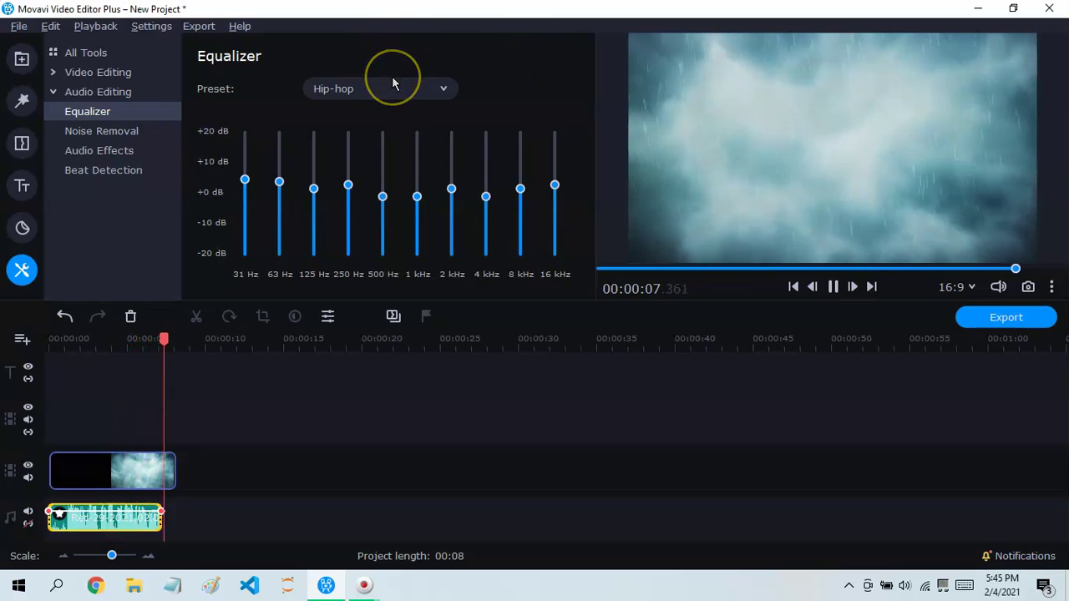
Step: Reset the equalizer preset to Flat and rewind the playhead
left_click(392, 87)
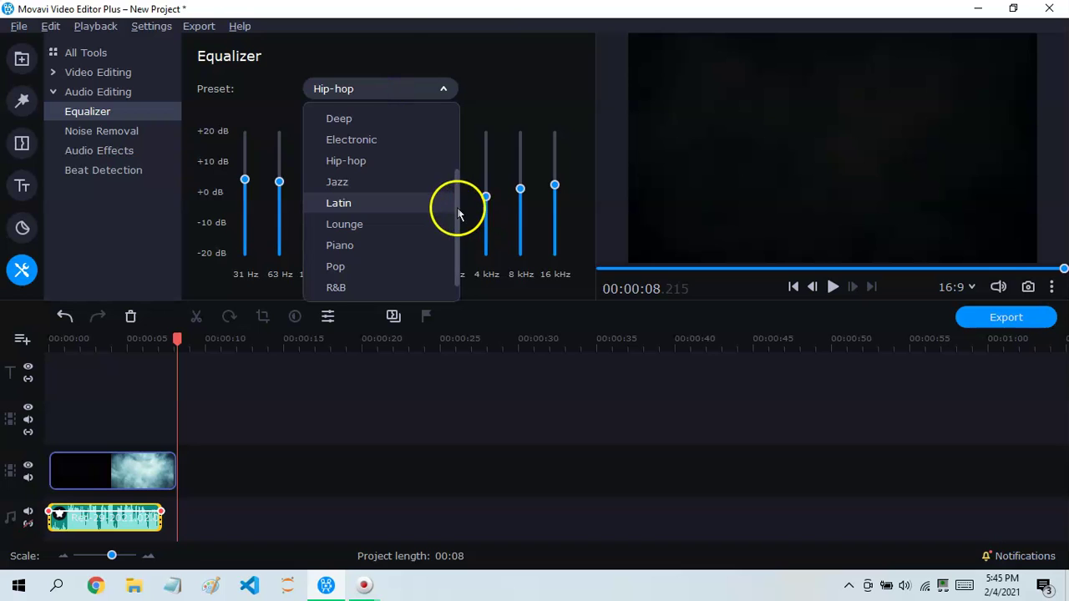
scroll(457, 213, "up", 5)
left_click(353, 224)
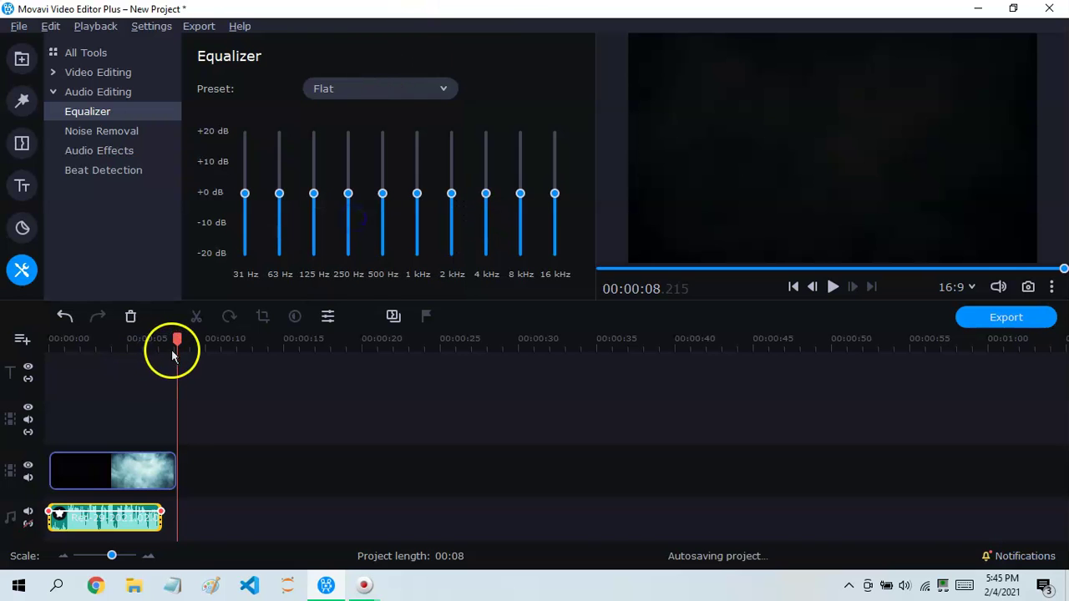
left_click(793, 287)
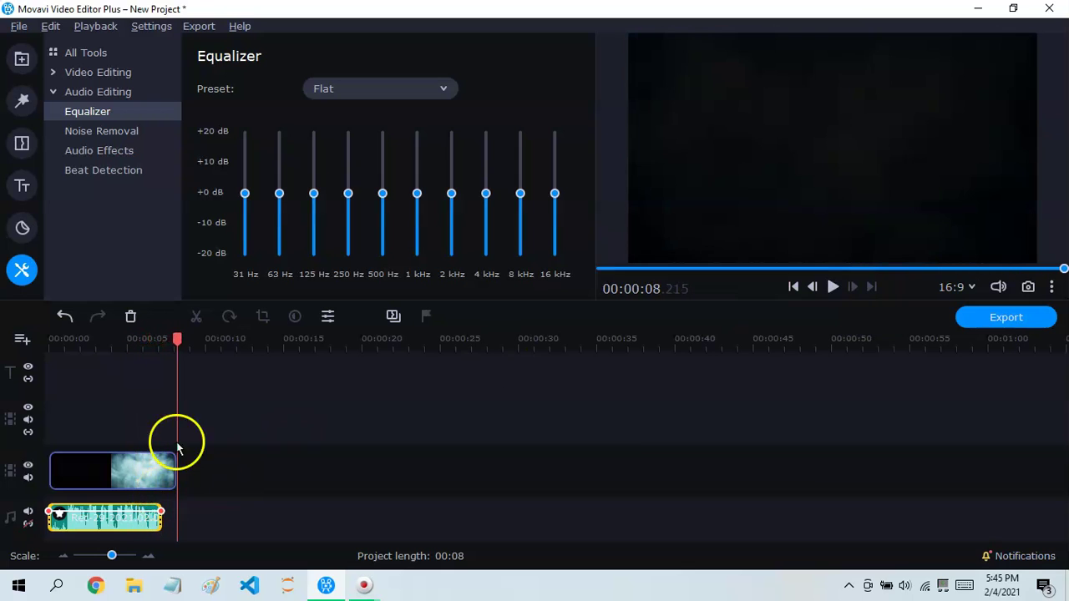
Step: Open Noise Removal from Audio Editing and lower noise suppression to 50%
left_click(62, 96)
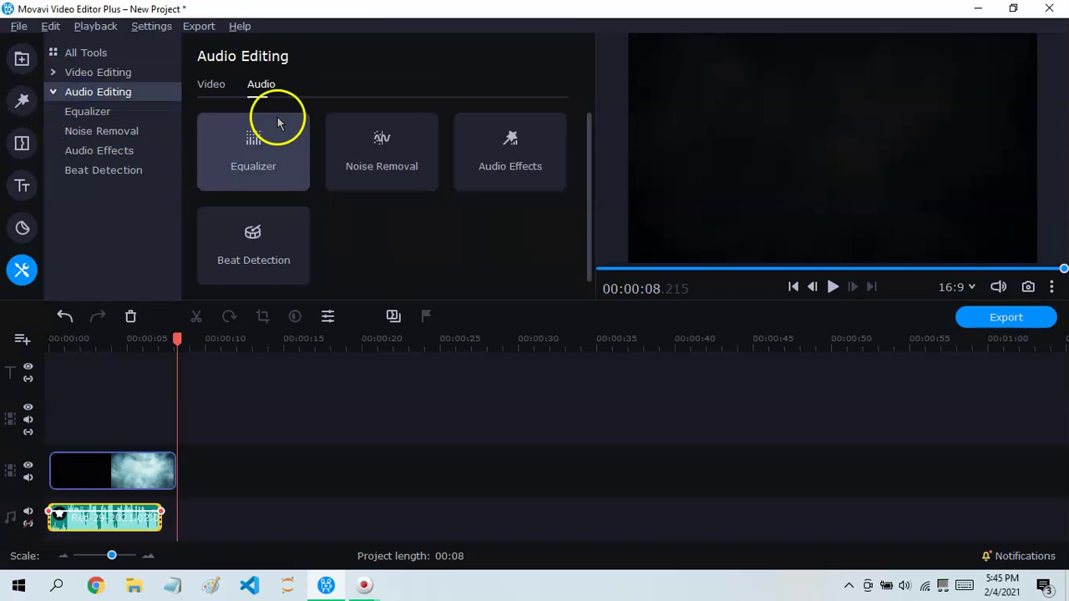
left_click(421, 150)
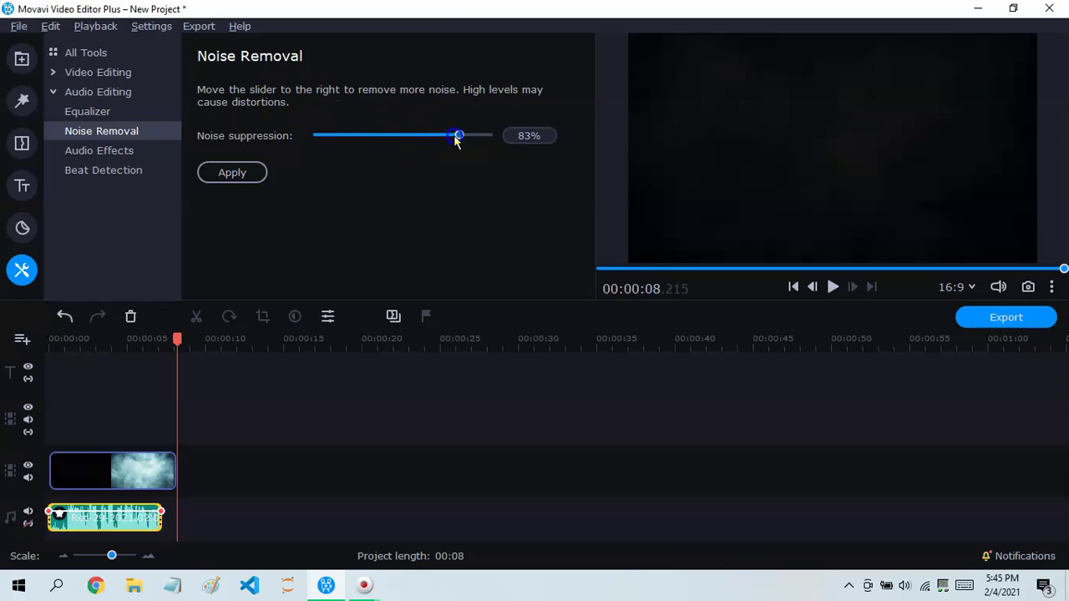
left_click_drag(527, 178, 327, 134)
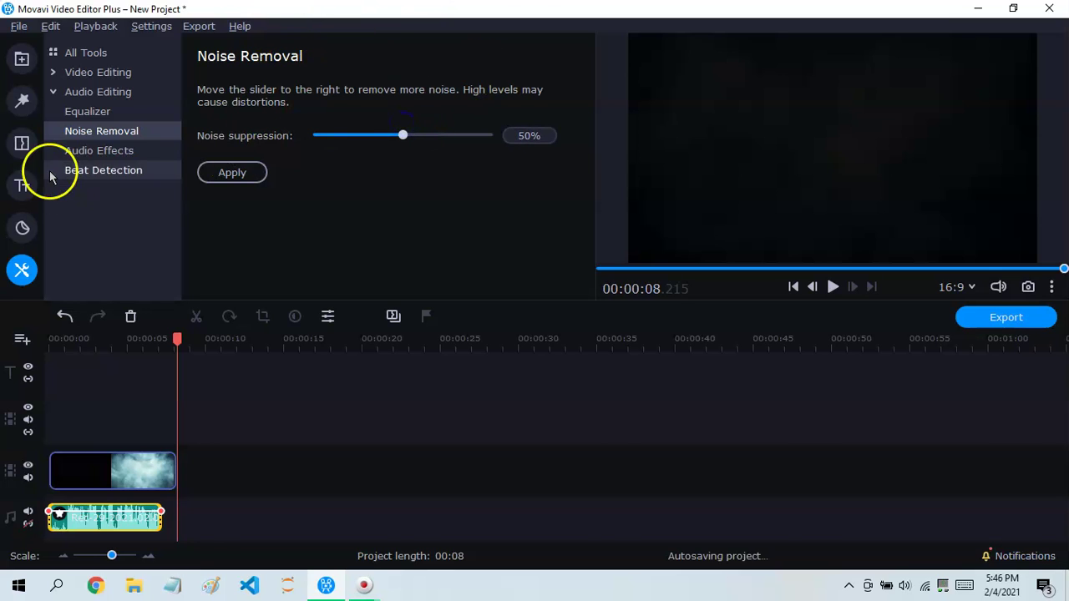
left_click(90, 151)
left_click(90, 135)
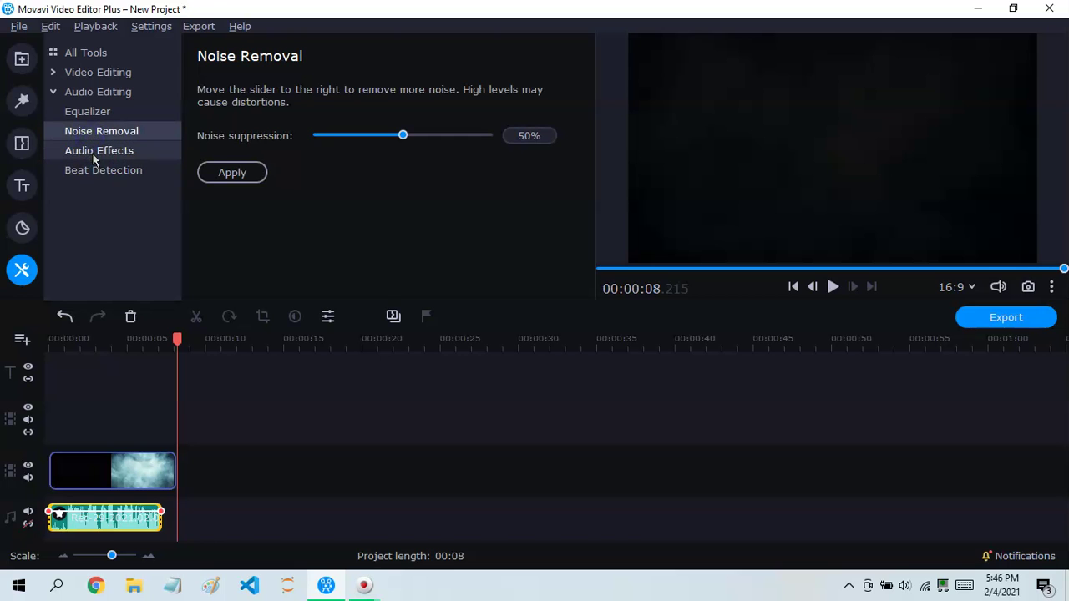
Step: Open Audio Effects, browse the preset list, and apply the Robot voice effect
left_click(93, 155)
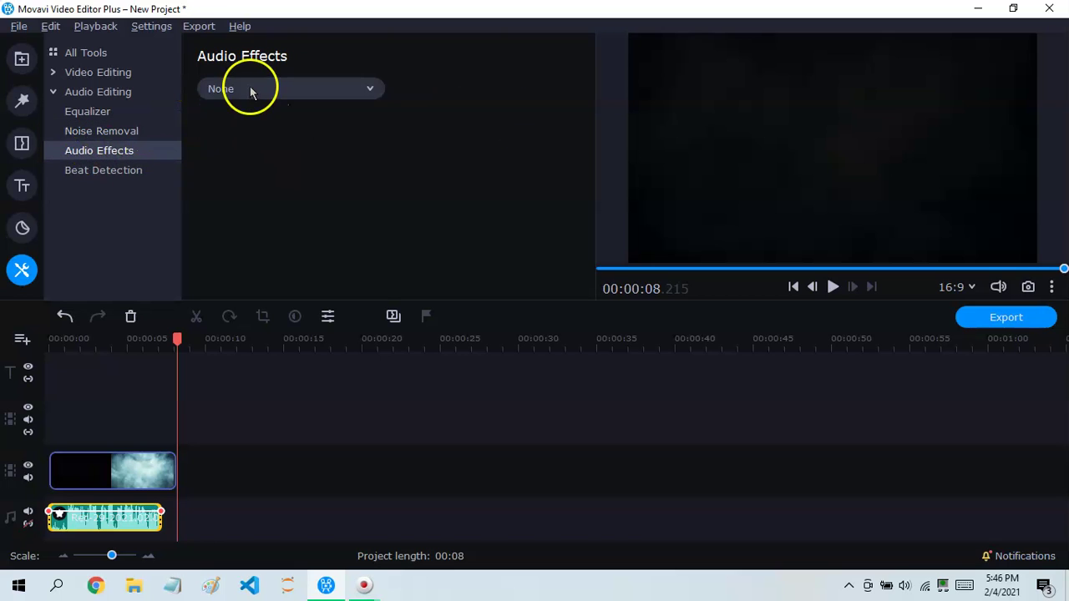
left_click(253, 90)
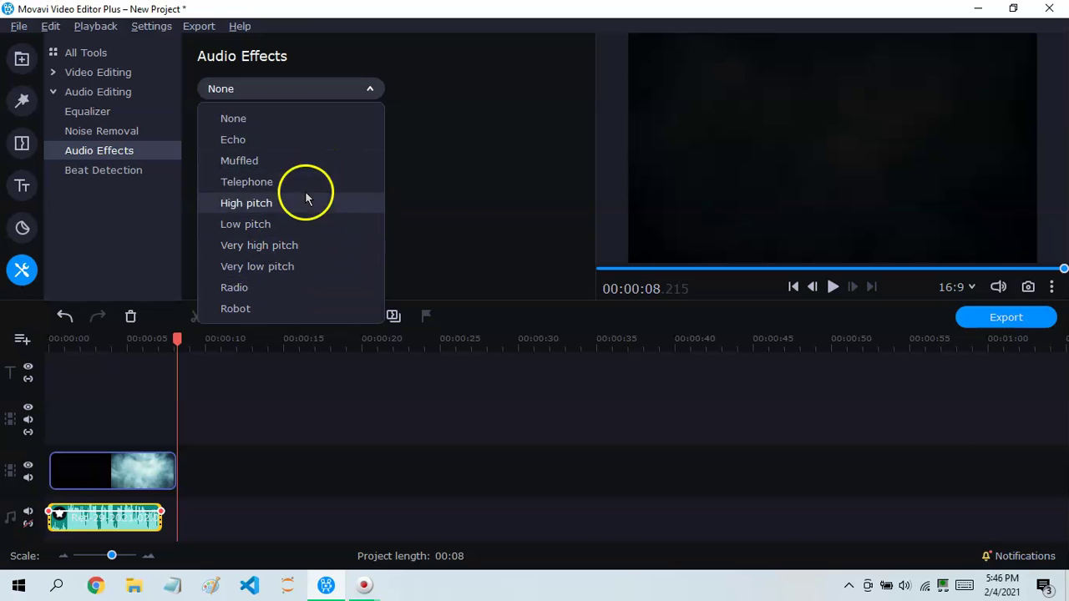
key("Down")
key("End")
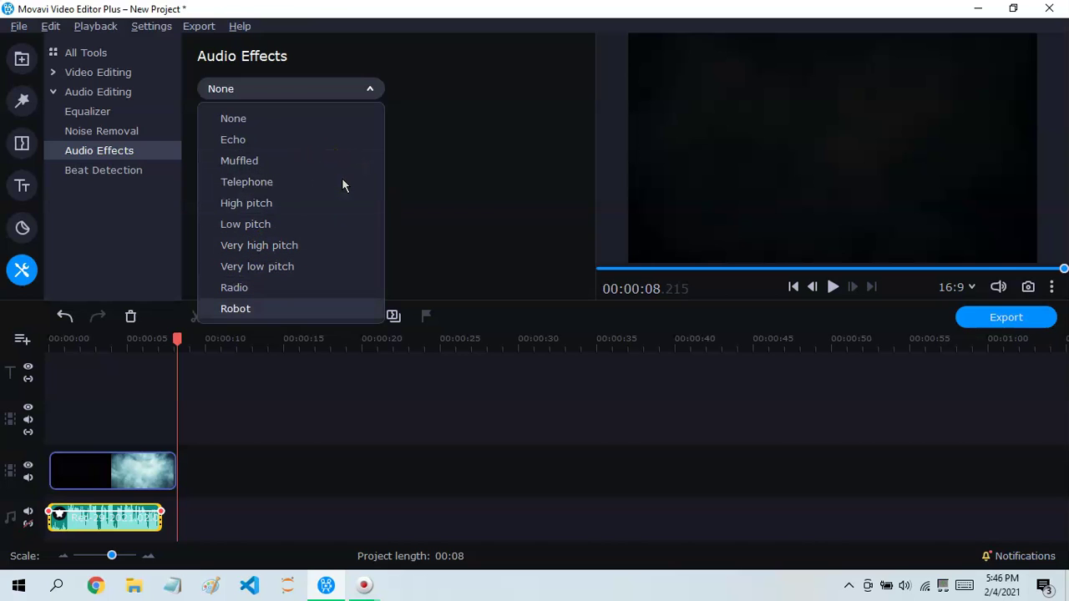
key("Up")
key("Home")
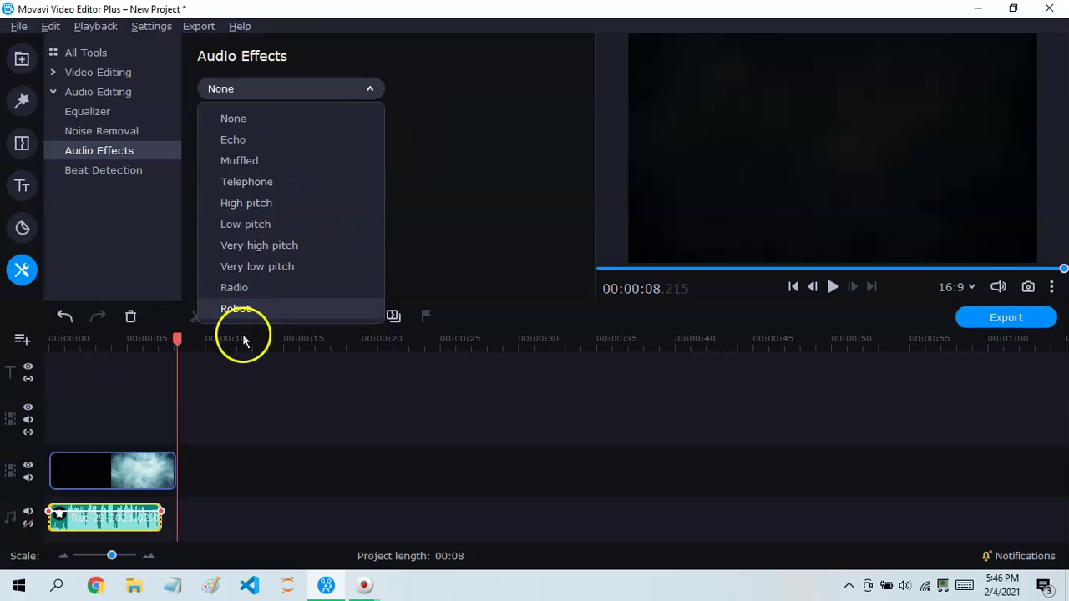
left_click(235, 309)
Step: Play the Robot effect, then reset Audio Effects to None and replay from the start
left_click_drag(179, 338, 48, 338)
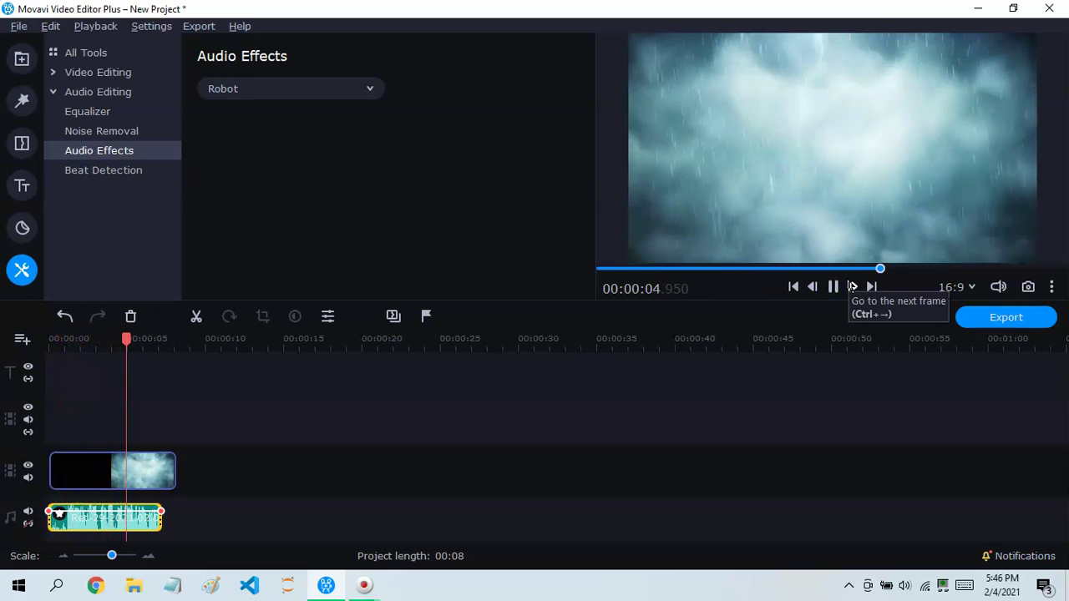
left_click(834, 287)
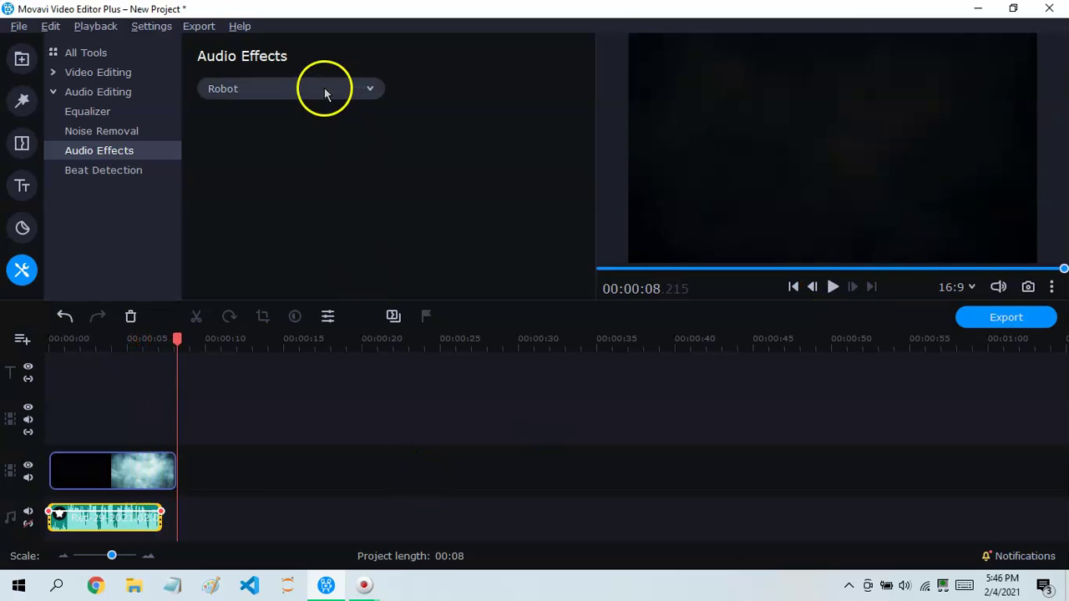
left_click(319, 89)
left_click(341, 119)
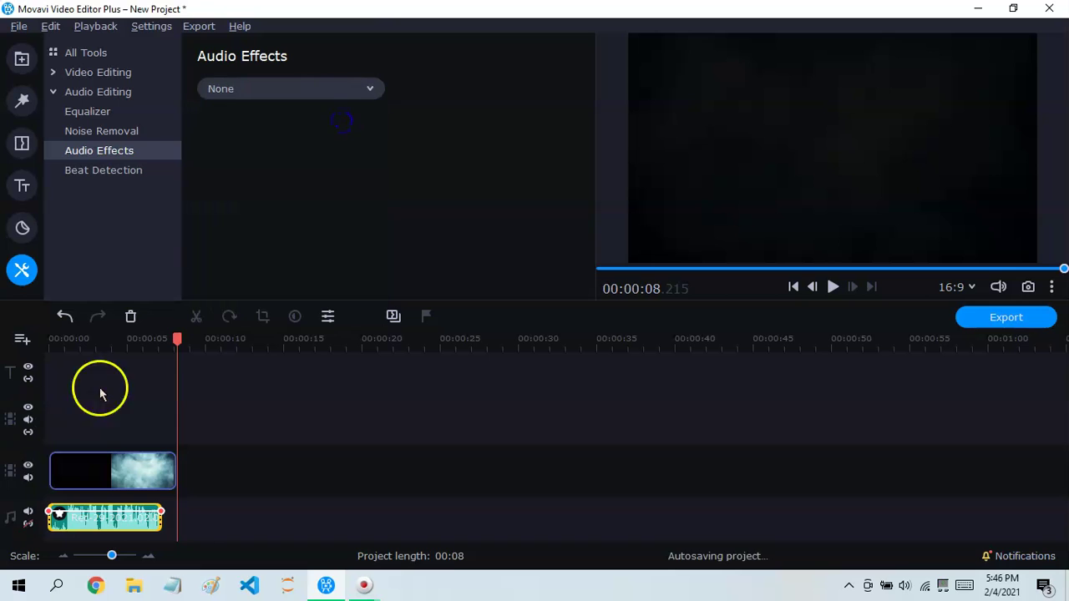
key("Home")
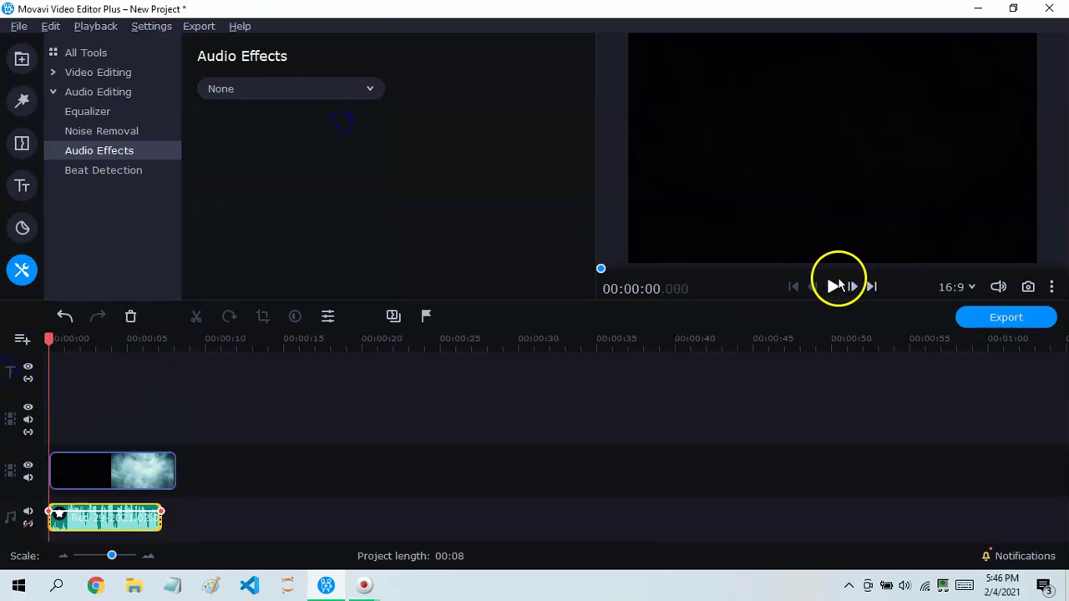
left_click(835, 286)
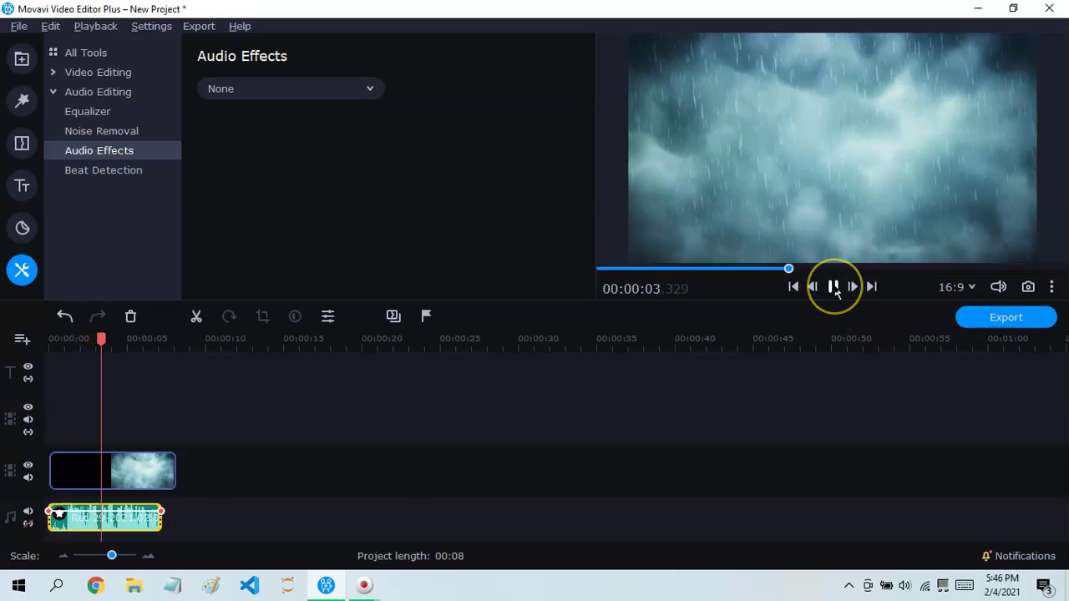
left_click(833, 286)
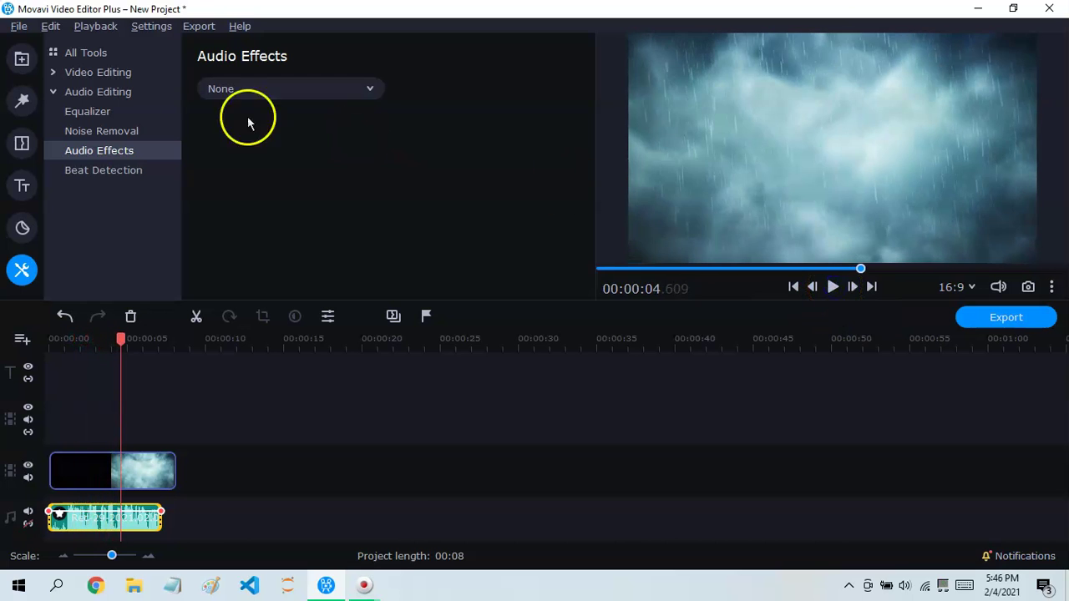
Step: Detect the audio beats in Beat Detection and scrub the playhead around the start
left_click(125, 170)
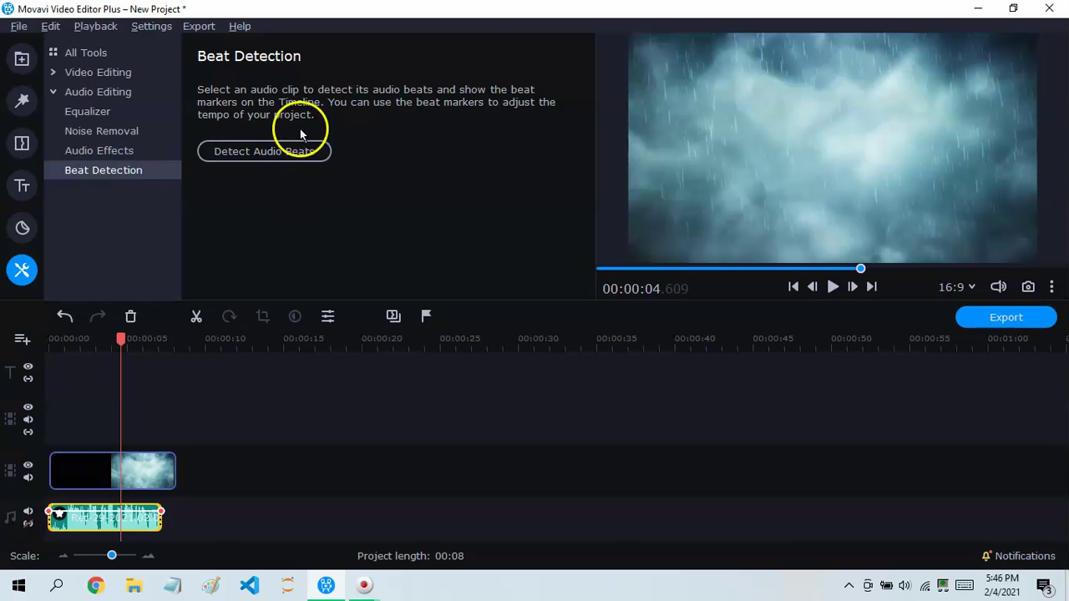
left_click(279, 152)
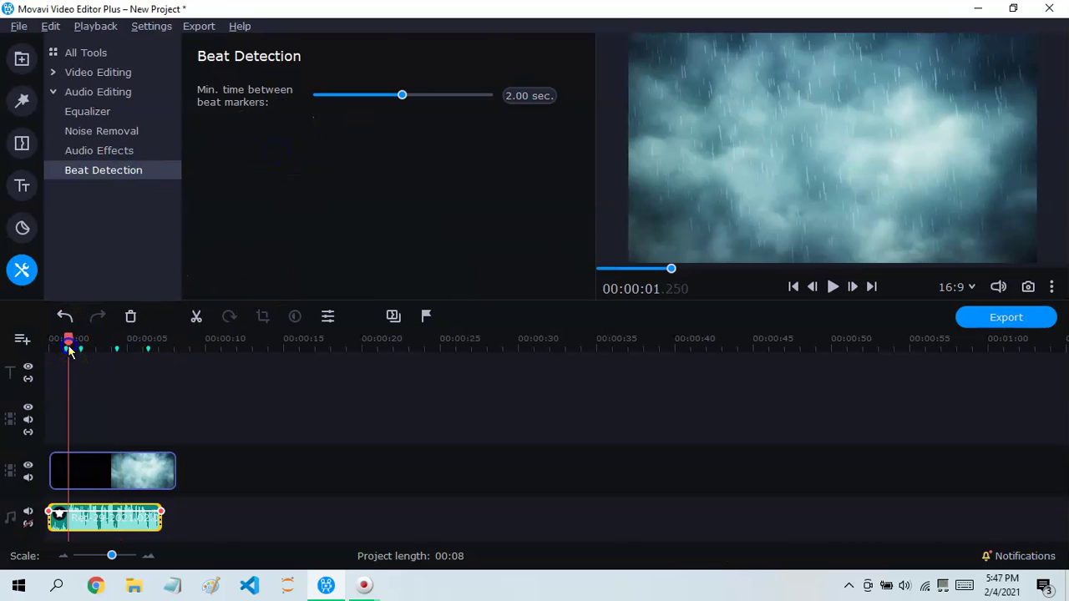
left_click_drag(69, 349, 40, 363)
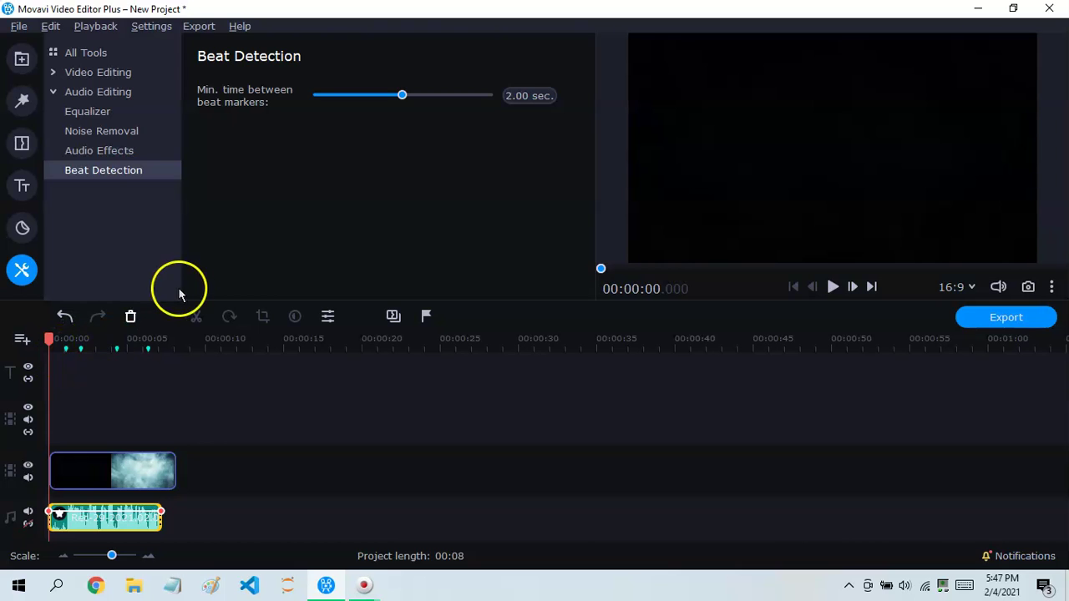
left_click(80, 349)
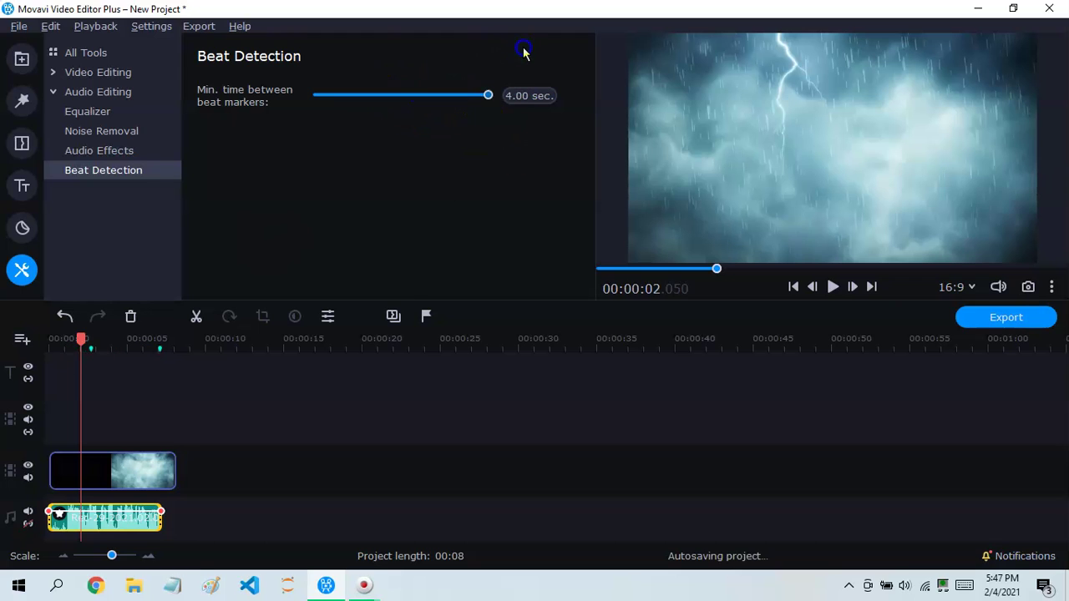
left_click(48, 342)
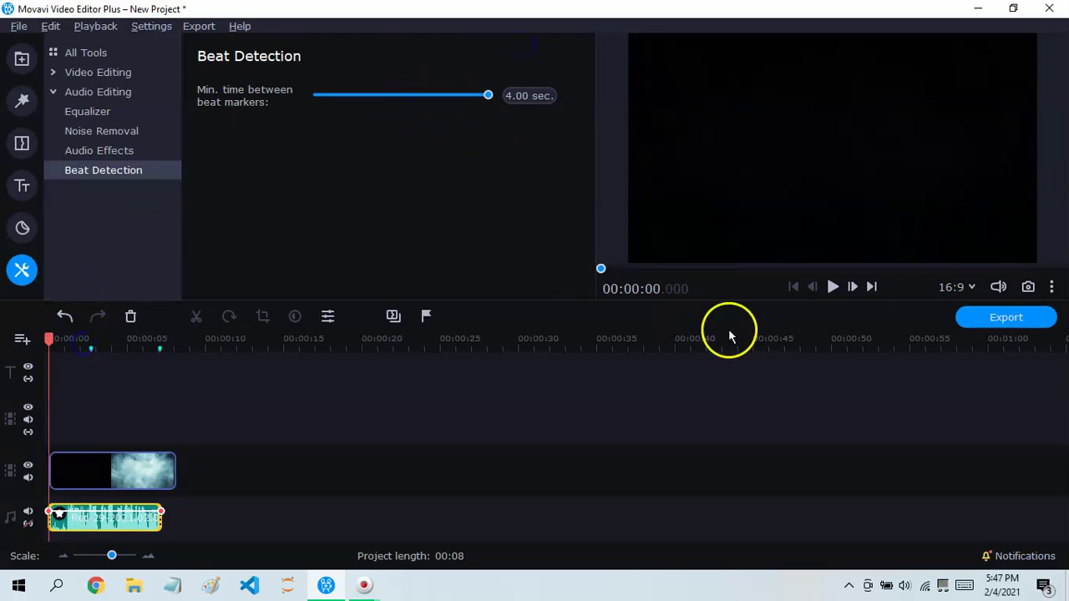
Step: Play the project with its beat markers, then undo the spacing change and the detection
left_click(833, 287)
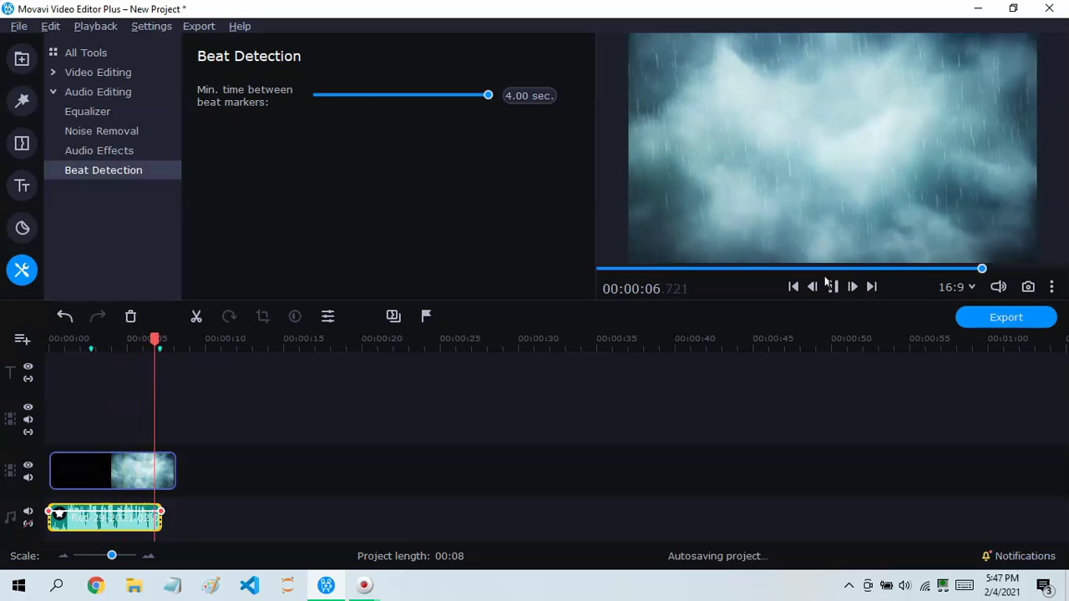
left_click(835, 286)
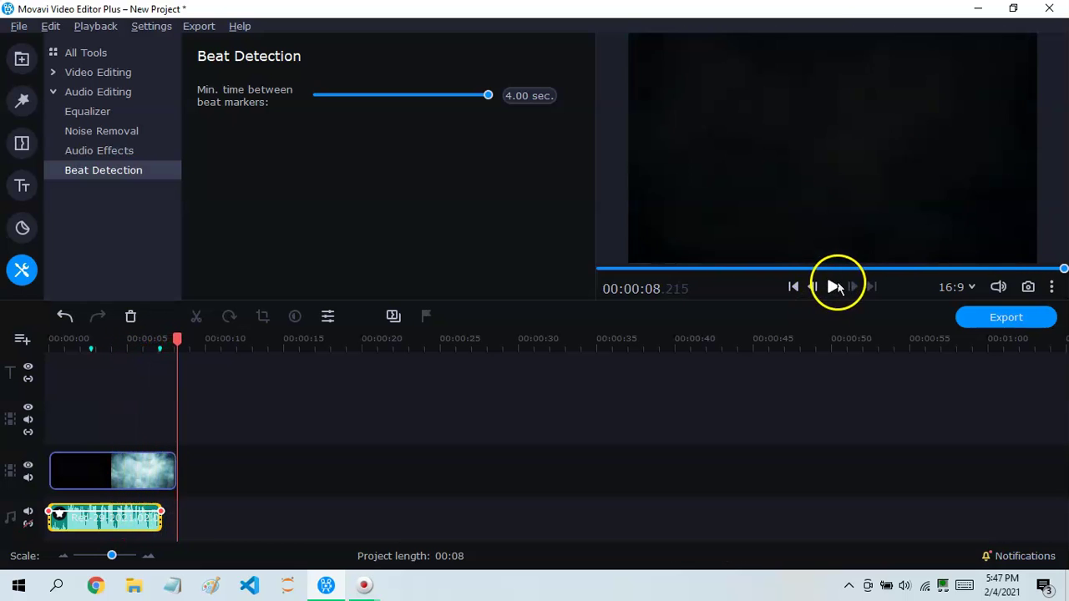
left_click_drag(162, 352, 159, 345)
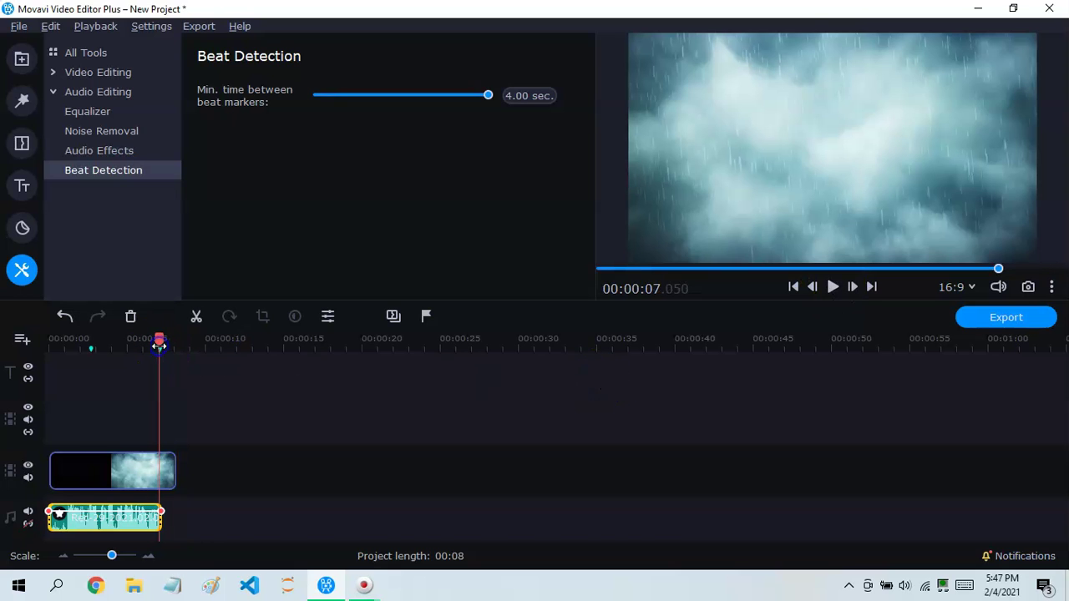
left_click(95, 189)
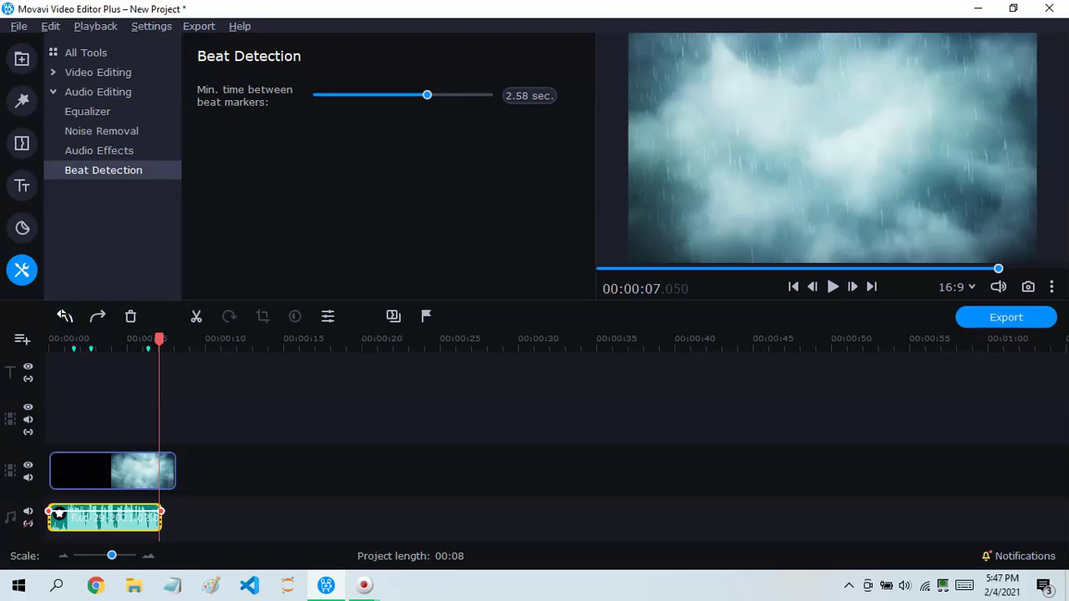
left_click(64, 316)
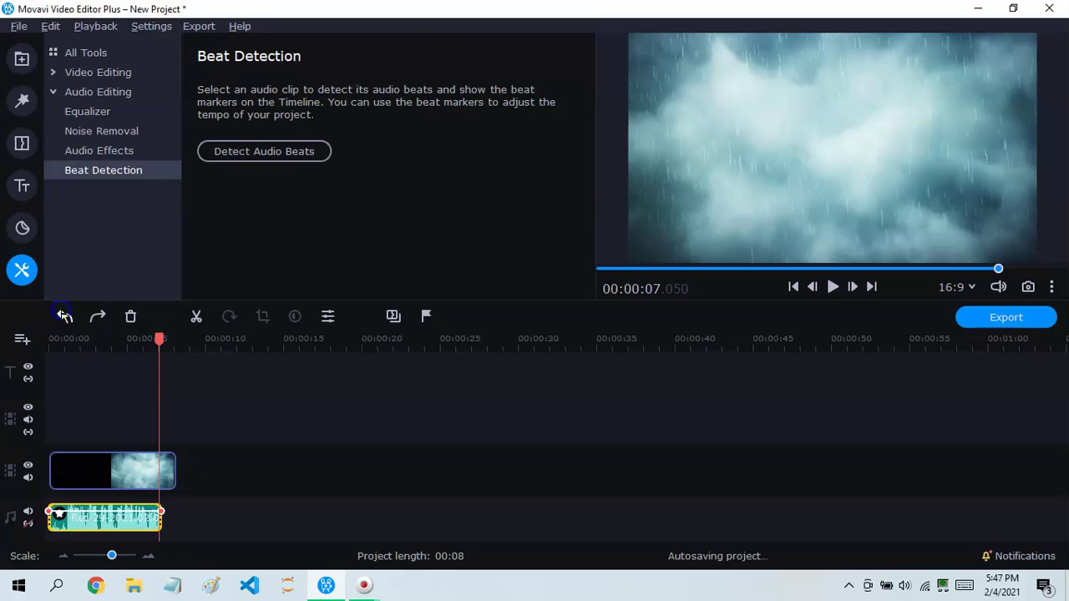
Step: Delete Noise removal and Equalizer from the voice clip's applied effects, then return to Tools
left_click(97, 477)
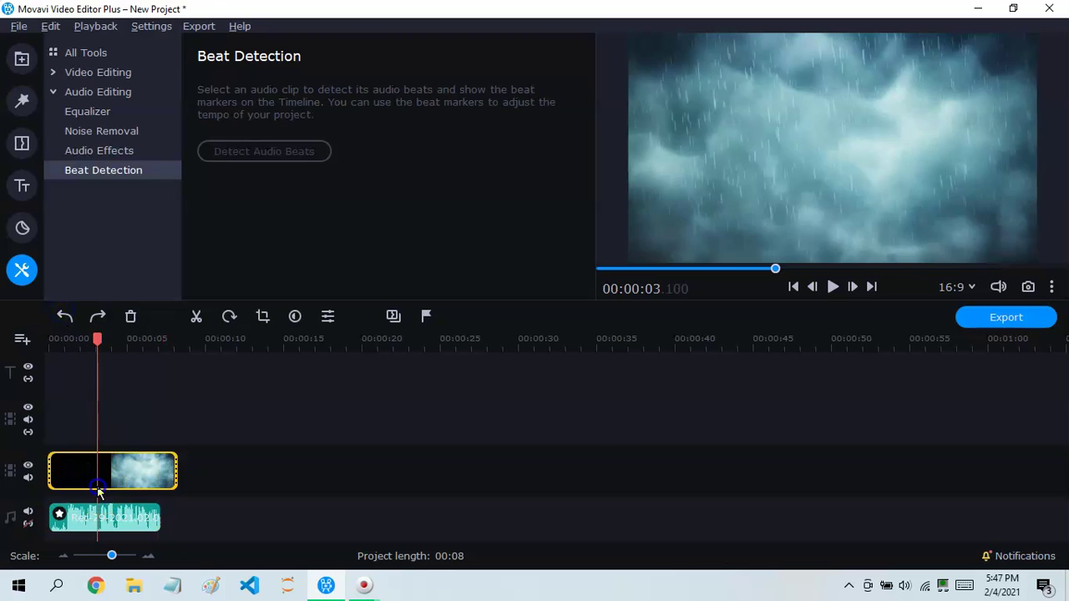
left_click(89, 515)
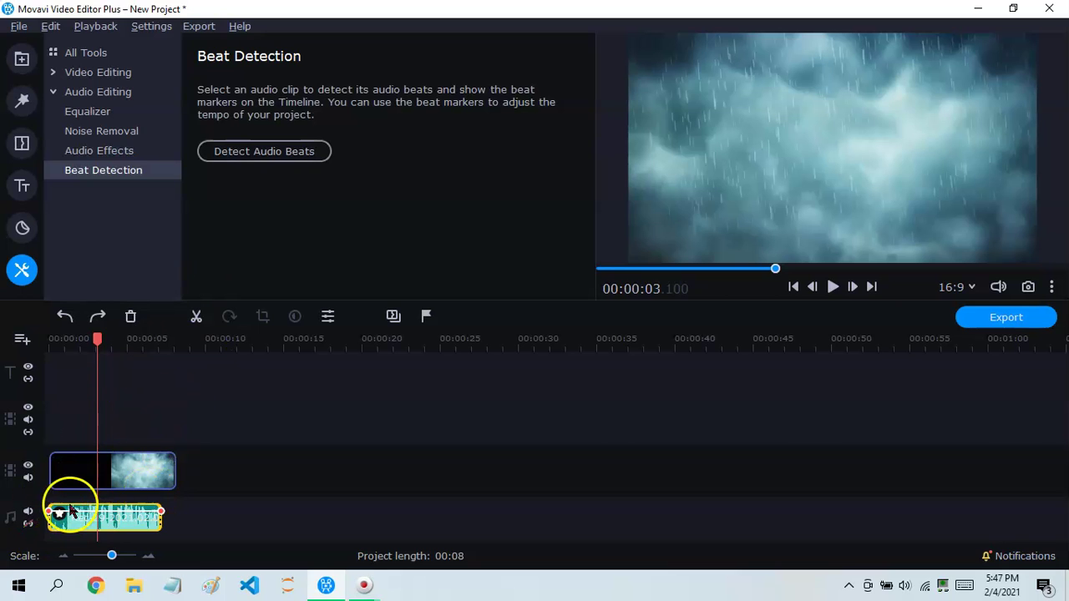
left_click(59, 514)
left_click(547, 159)
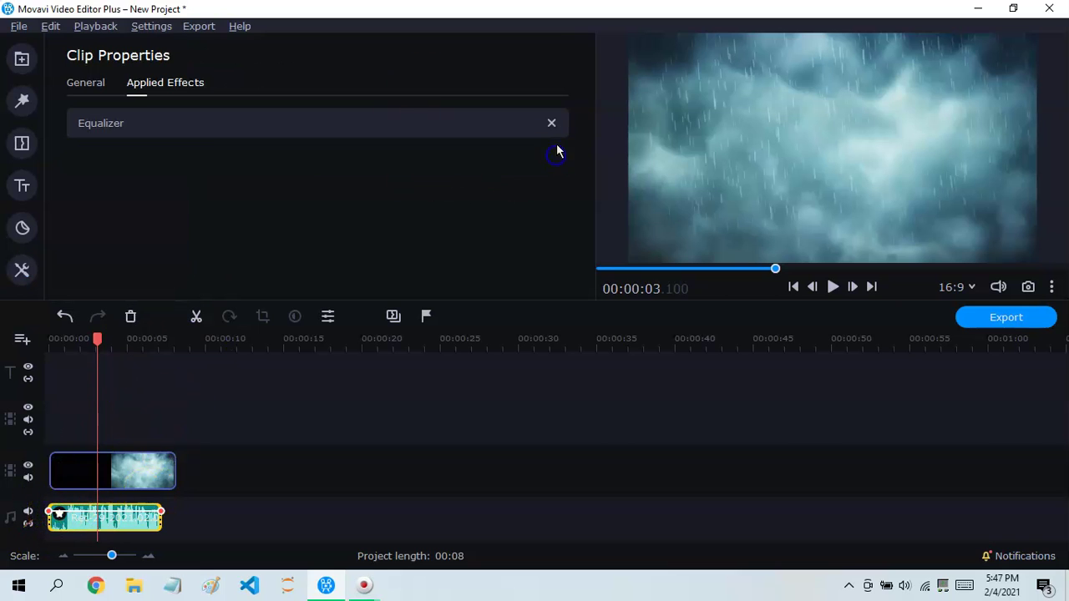
left_click(554, 124)
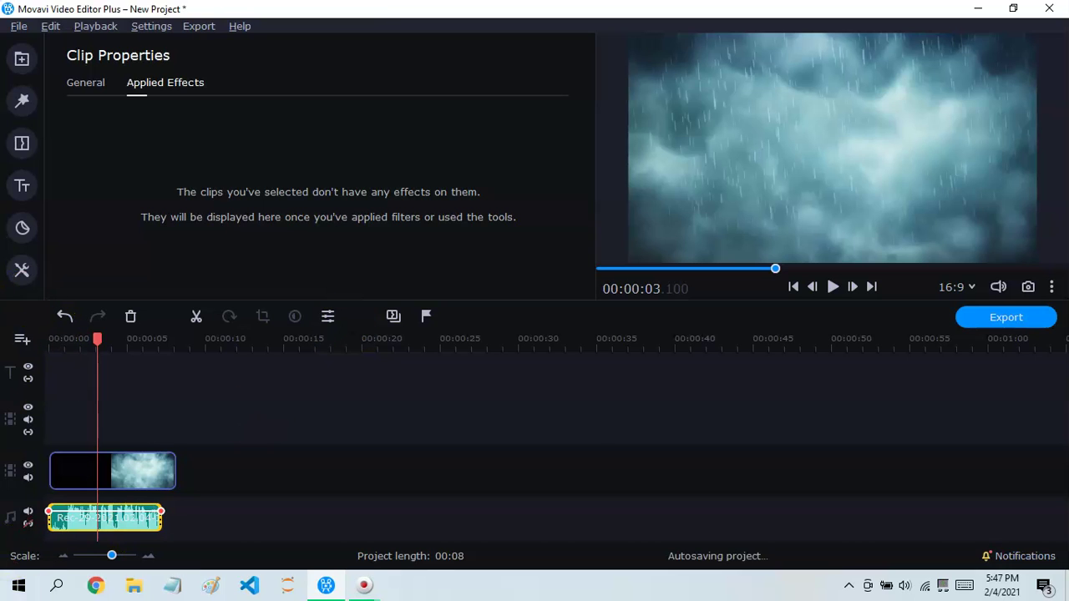
left_click(23, 188)
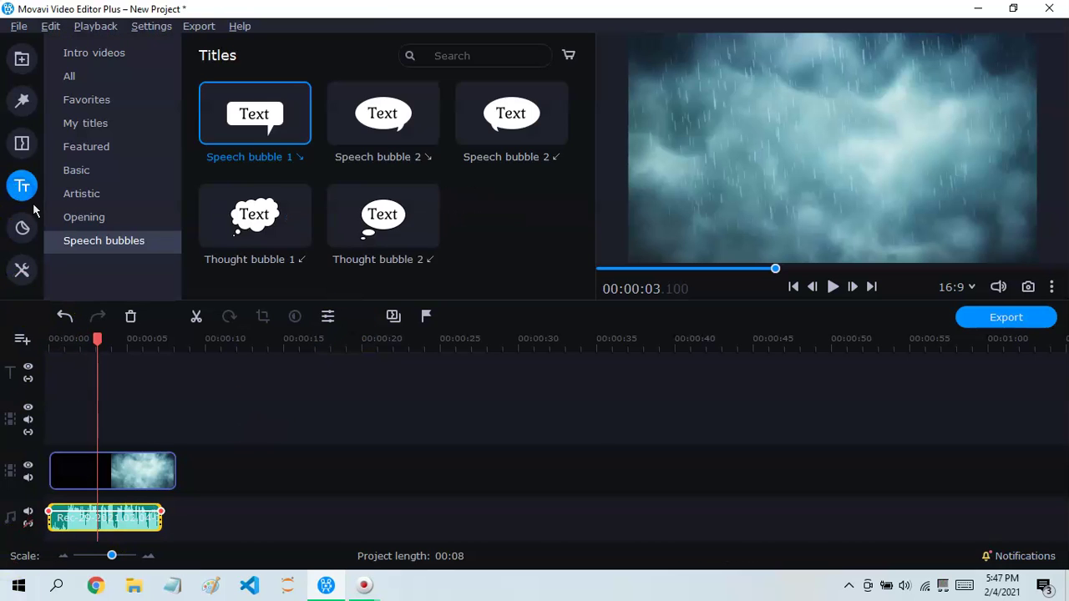
left_click(25, 267)
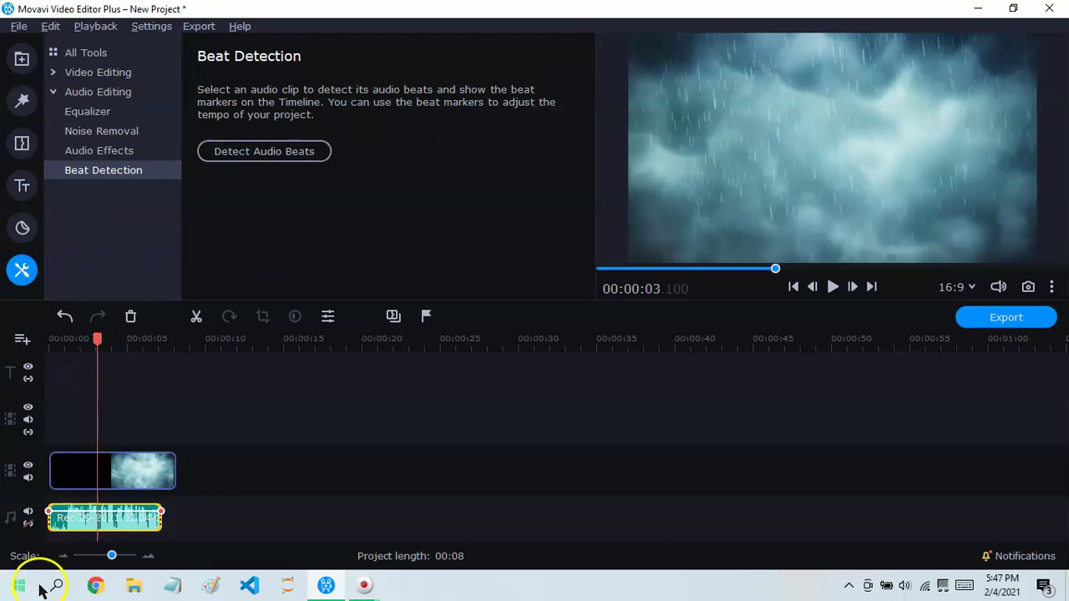